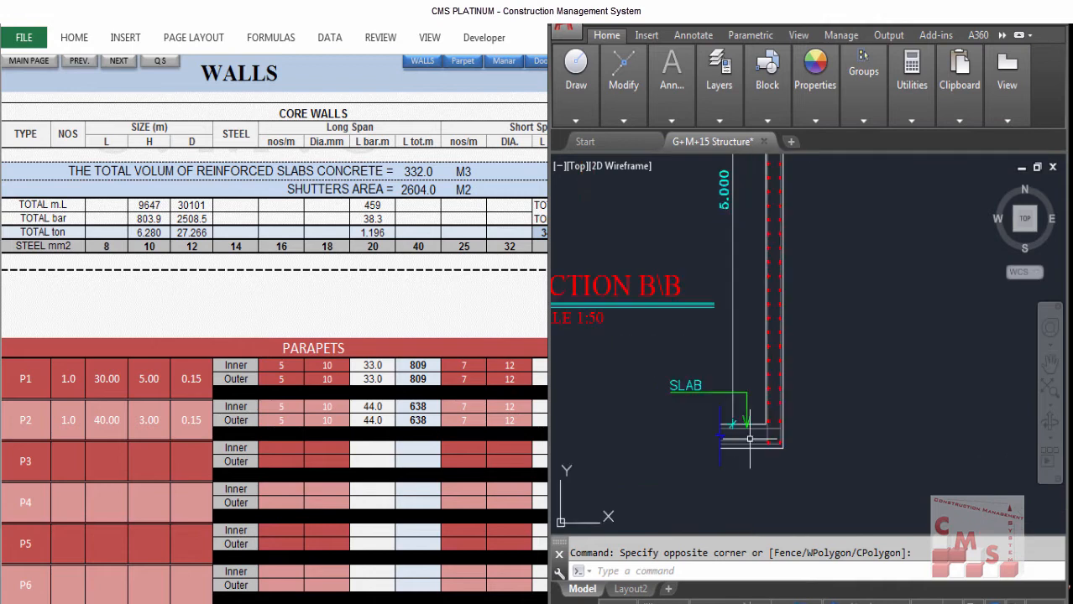
Step: Examine the parapet Section B-B drawing, its heights, dimensions and reinforcement callouts
{"action": "scroll", "coordinate": [750, 438], "scroll_direction": "down", "scroll_amount": 5}
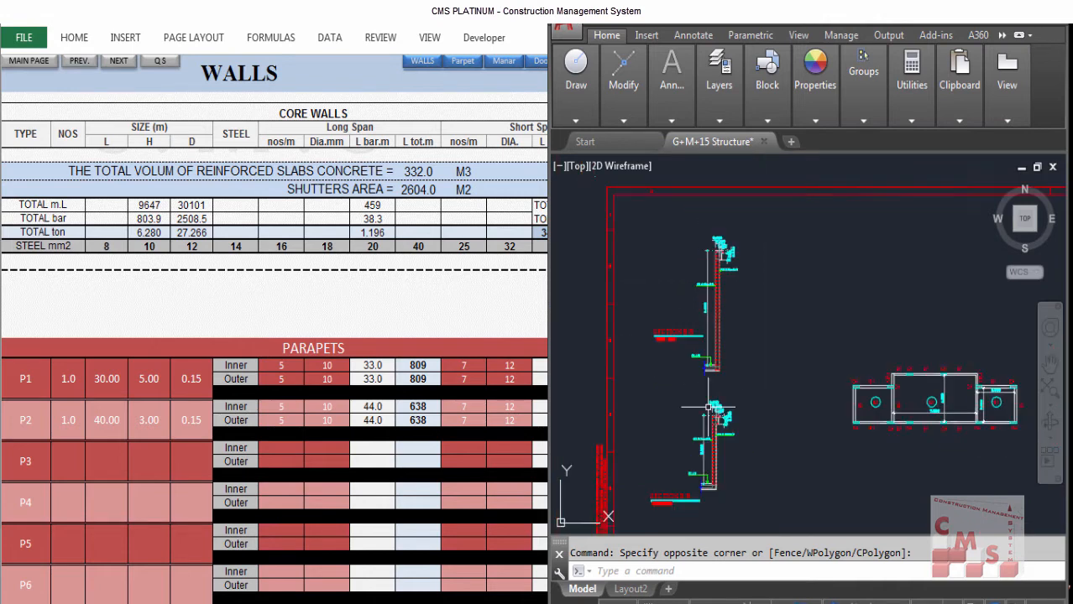
{"action": "scroll", "coordinate": [715, 415], "scroll_direction": "up", "scroll_amount": 6}
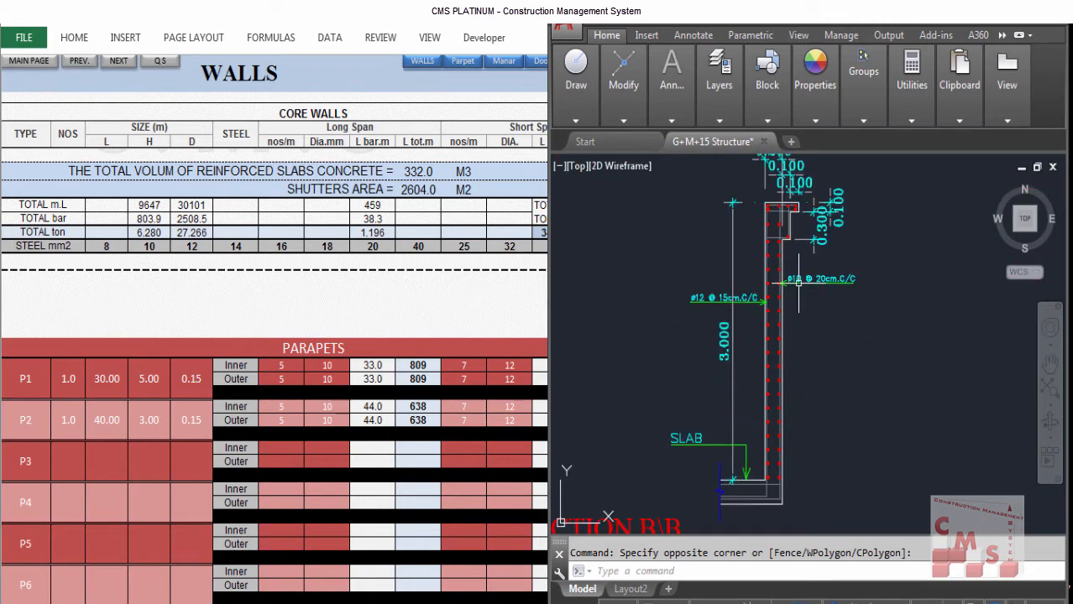
{"action": "left_click_drag", "start_coordinate": [797, 307], "coordinate": [798, 361]}
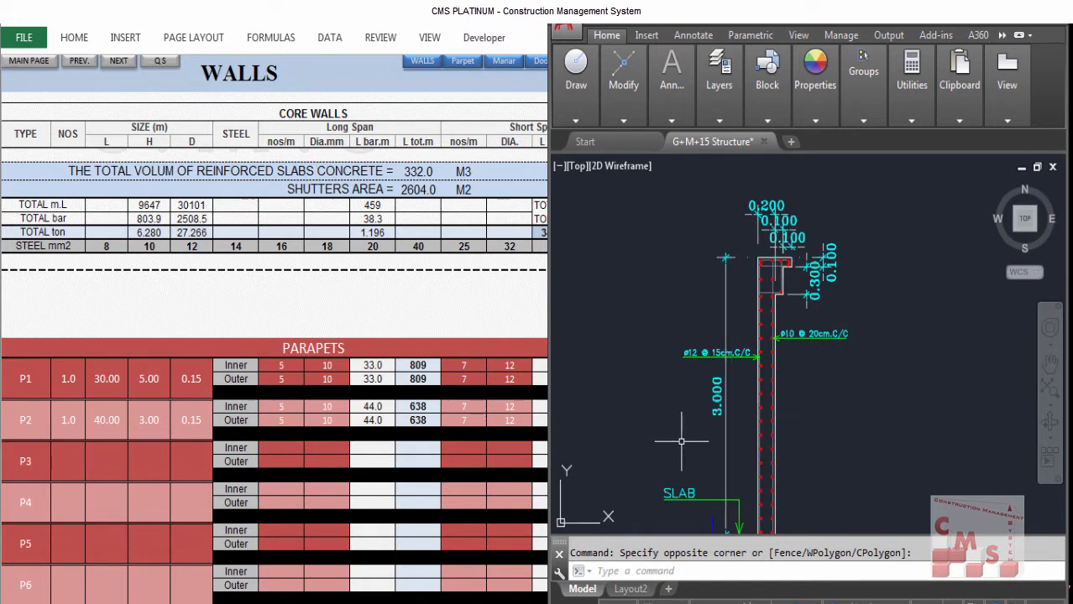
{"action": "scroll", "coordinate": [755, 394], "scroll_direction": "up", "scroll_amount": 1}
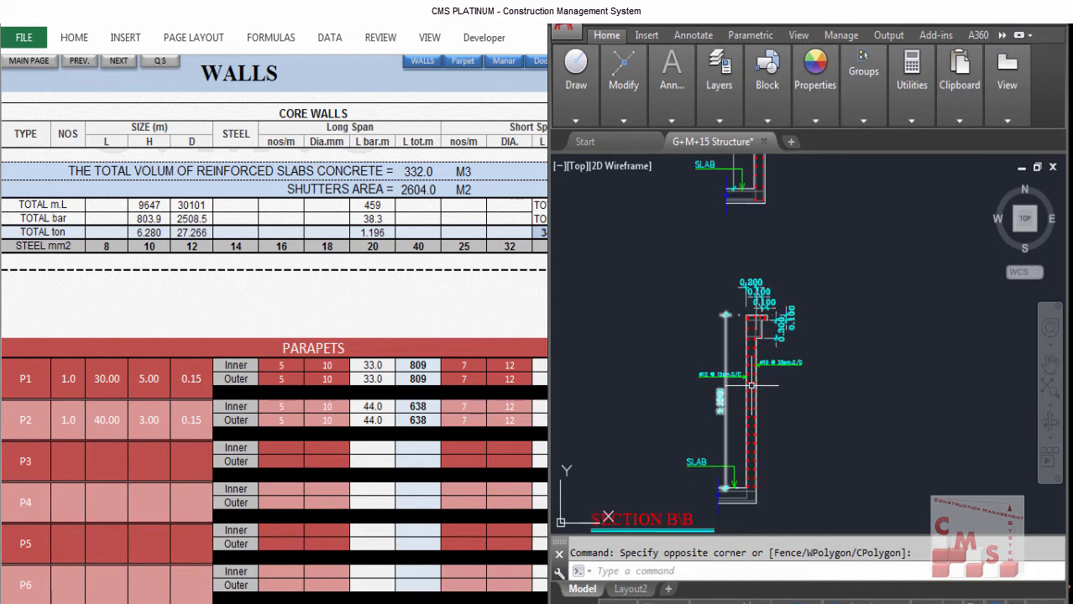
{"action": "scroll", "coordinate": [777, 363], "scroll_direction": "up", "scroll_amount": 1}
{"action": "scroll", "coordinate": [775, 286], "scroll_direction": "down", "scroll_amount": 5}
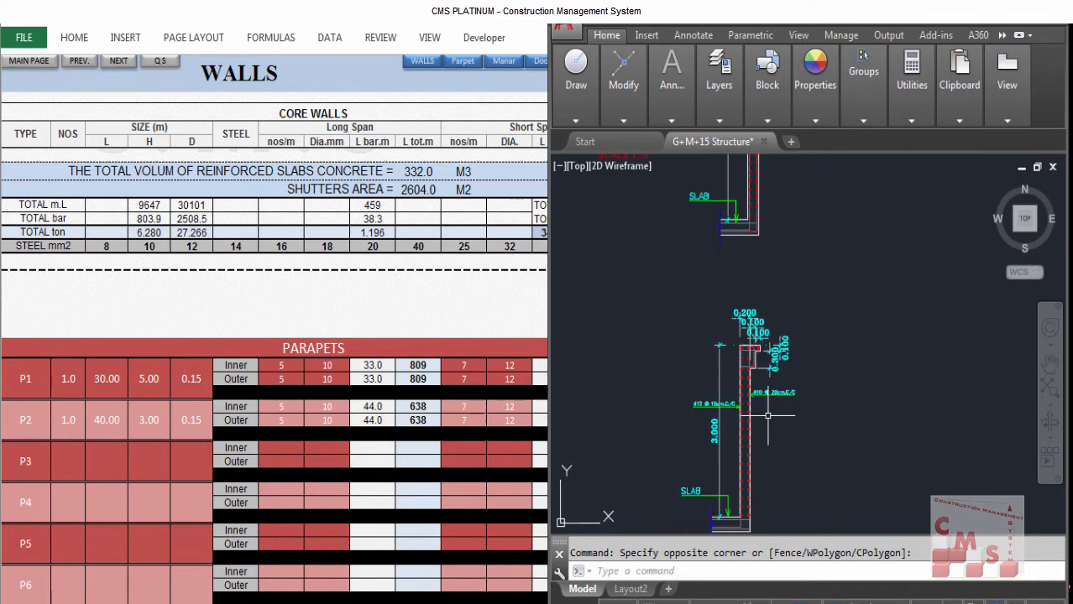
{"action": "scroll", "coordinate": [759, 395], "scroll_direction": "up", "scroll_amount": 1}
{"action": "scroll", "coordinate": [764, 353], "scroll_direction": "up", "scroll_amount": 1}
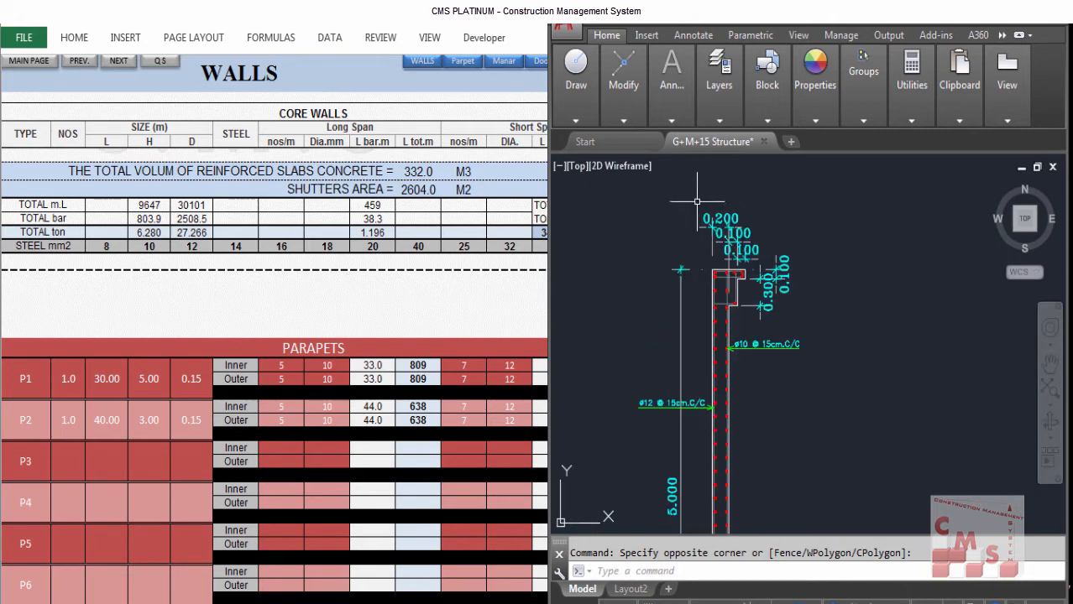
{"action": "scroll", "coordinate": [768, 339], "scroll_direction": "up", "scroll_amount": 1}
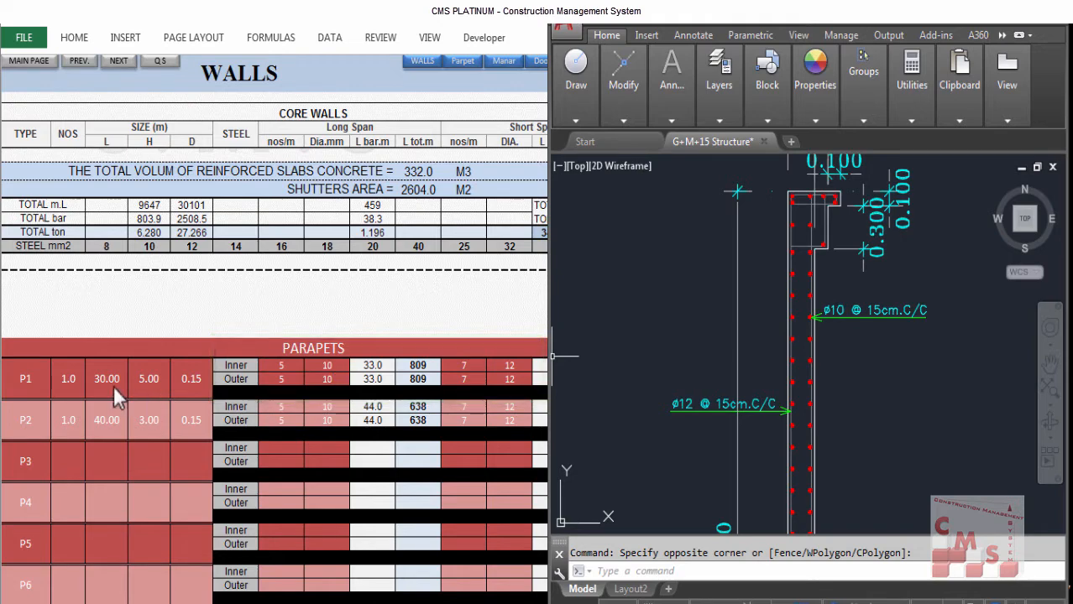
Step: Examine the roof slab plan and its extra top reinforcement around the parapet section
{"action": "left_click", "coordinate": [609, 334]}
{"action": "left_click", "coordinate": [646, 292]}
{"action": "scroll", "coordinate": [612, 422], "scroll_direction": "down", "scroll_amount": 6}
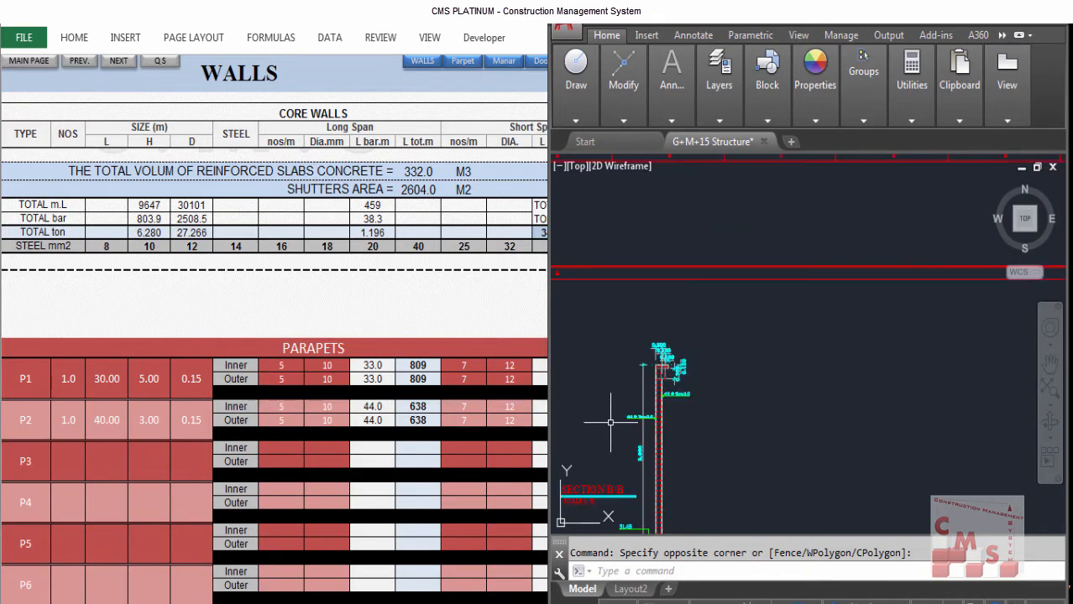
{"action": "scroll", "coordinate": [761, 426], "scroll_direction": "up", "scroll_amount": 8}
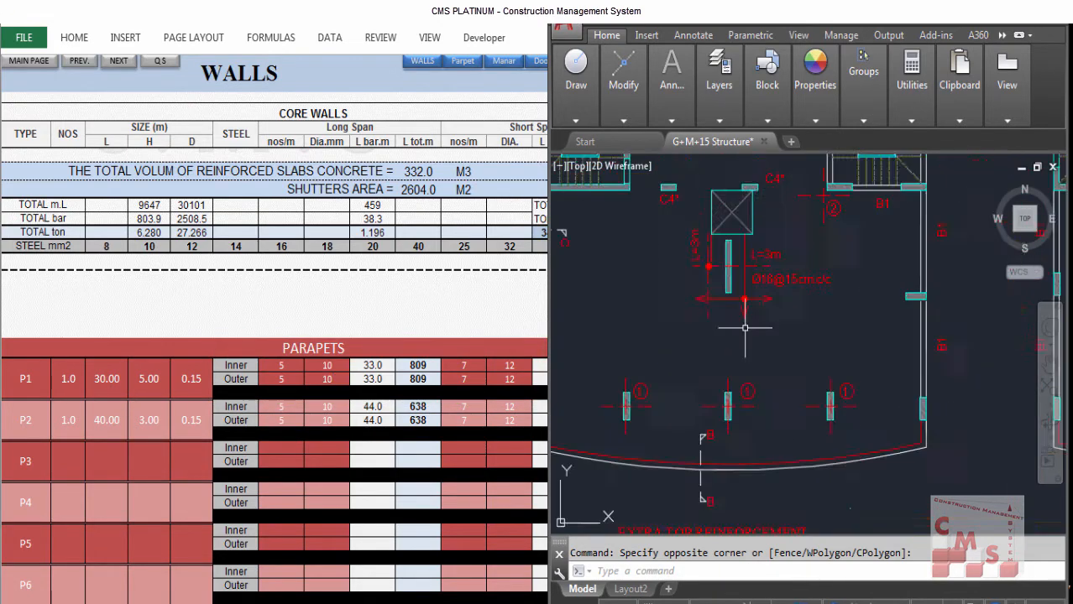
{"action": "scroll", "coordinate": [743, 336], "scroll_direction": "down", "scroll_amount": 4}
{"action": "scroll", "coordinate": [728, 378], "scroll_direction": "up", "scroll_amount": 6}
{"action": "scroll", "coordinate": [809, 361], "scroll_direction": "down", "scroll_amount": 2}
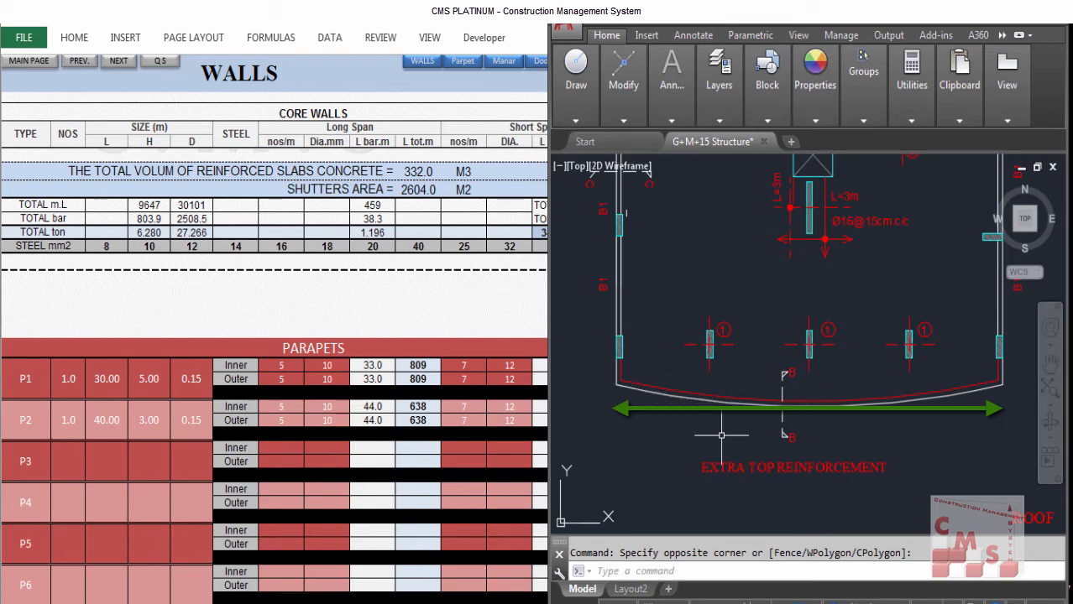
{"action": "left_click_drag", "start_coordinate": [803, 373], "coordinate": [797, 466]}
{"action": "scroll", "coordinate": [780, 482], "scroll_direction": "down", "scroll_amount": 5}
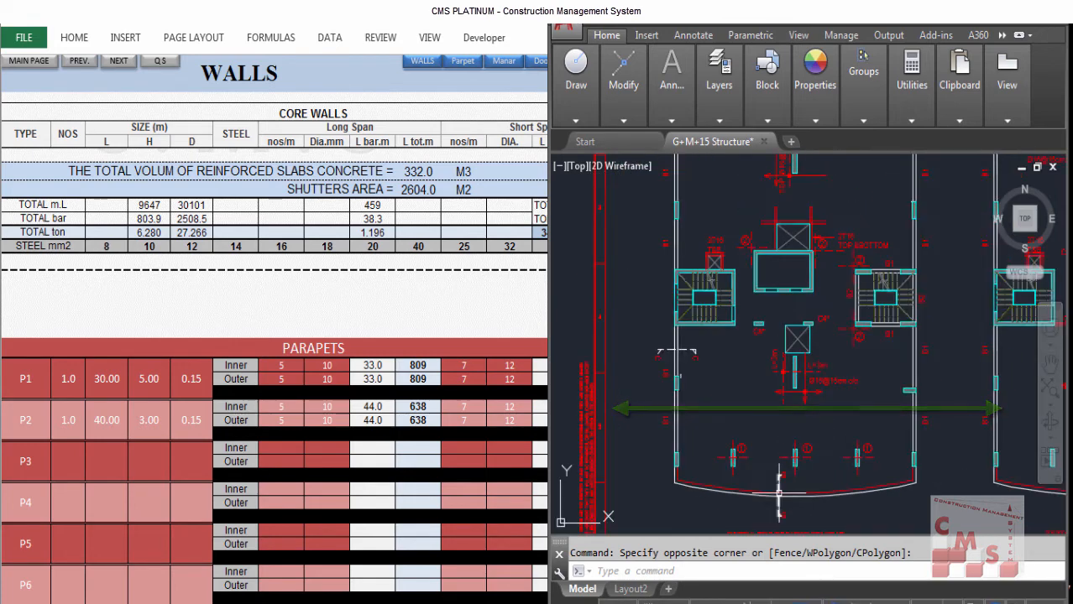
{"action": "scroll", "coordinate": [832, 325], "scroll_direction": "up", "scroll_amount": 3}
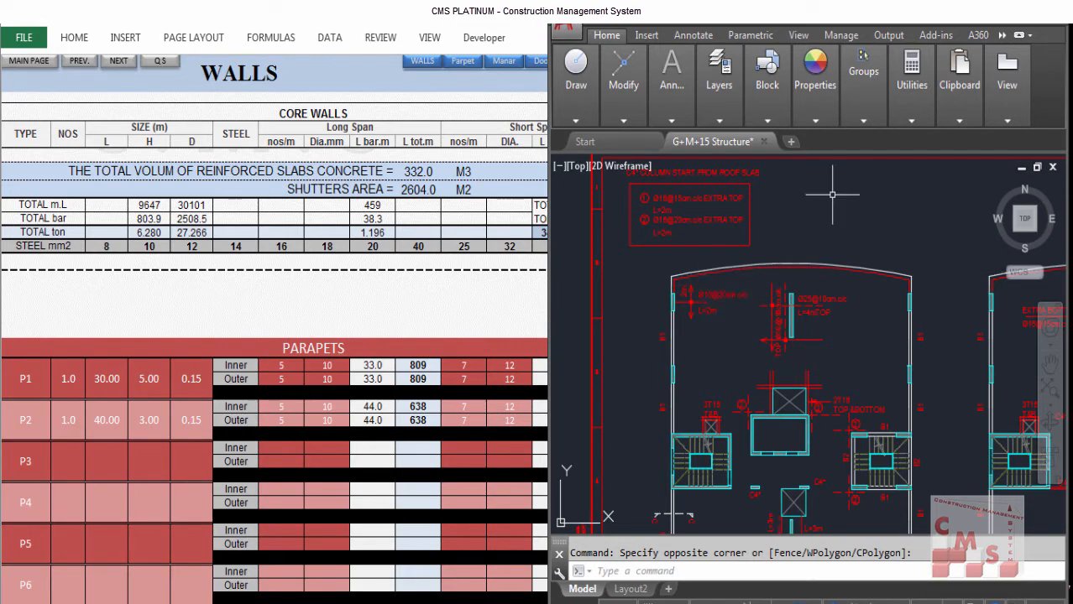
{"action": "scroll", "coordinate": [822, 304], "scroll_direction": "down", "scroll_amount": 3}
{"action": "left_click_drag", "start_coordinate": [802, 431], "coordinate": [785, 271]}
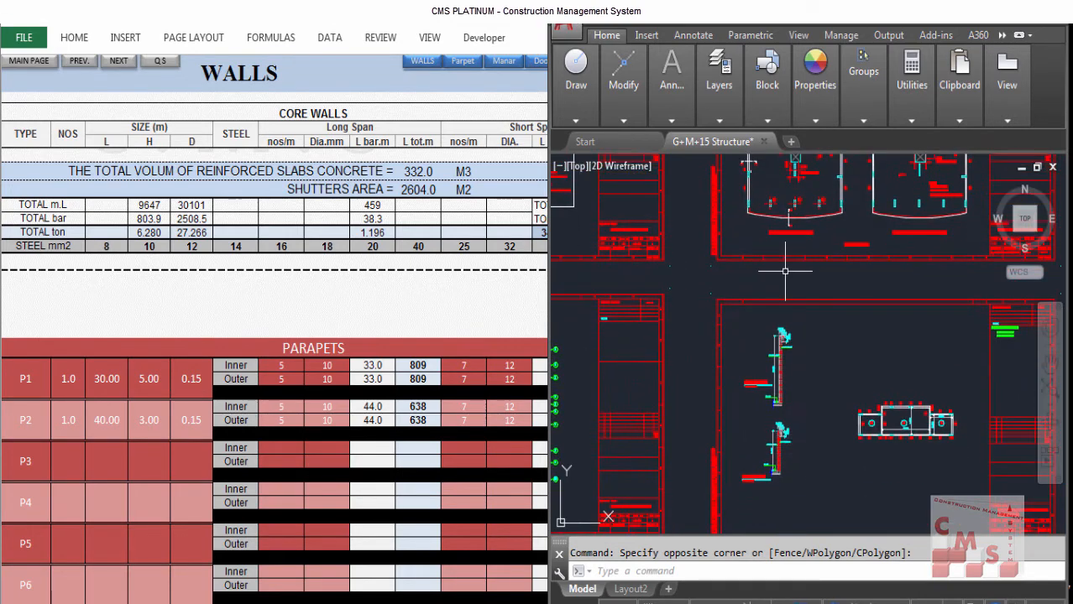
{"action": "scroll", "coordinate": [785, 273], "scroll_direction": "up", "scroll_amount": 4}
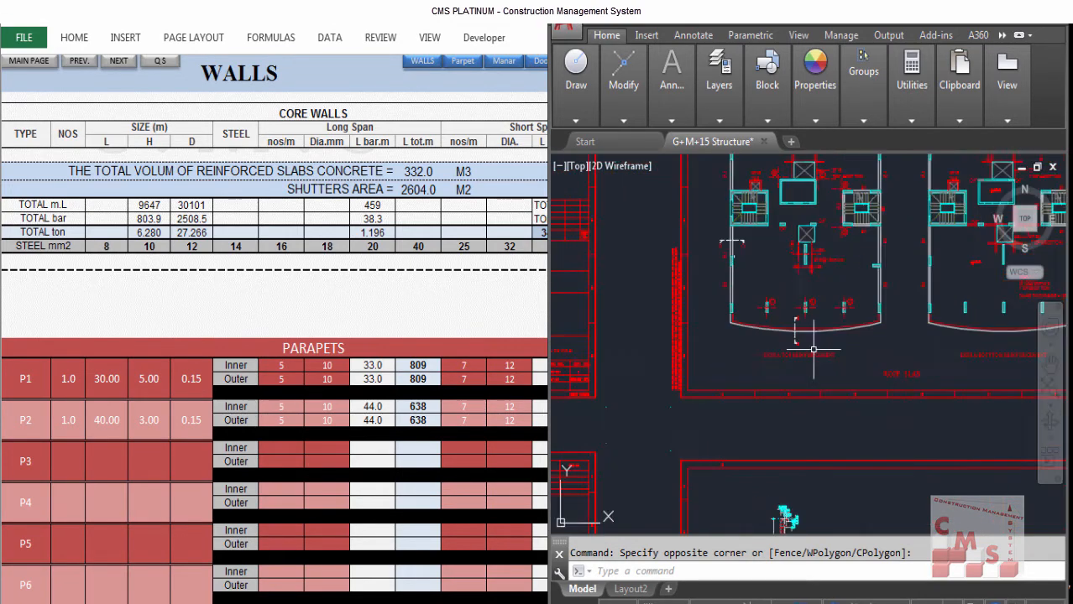
{"action": "left_click_drag", "start_coordinate": [744, 336], "coordinate": [743, 420]}
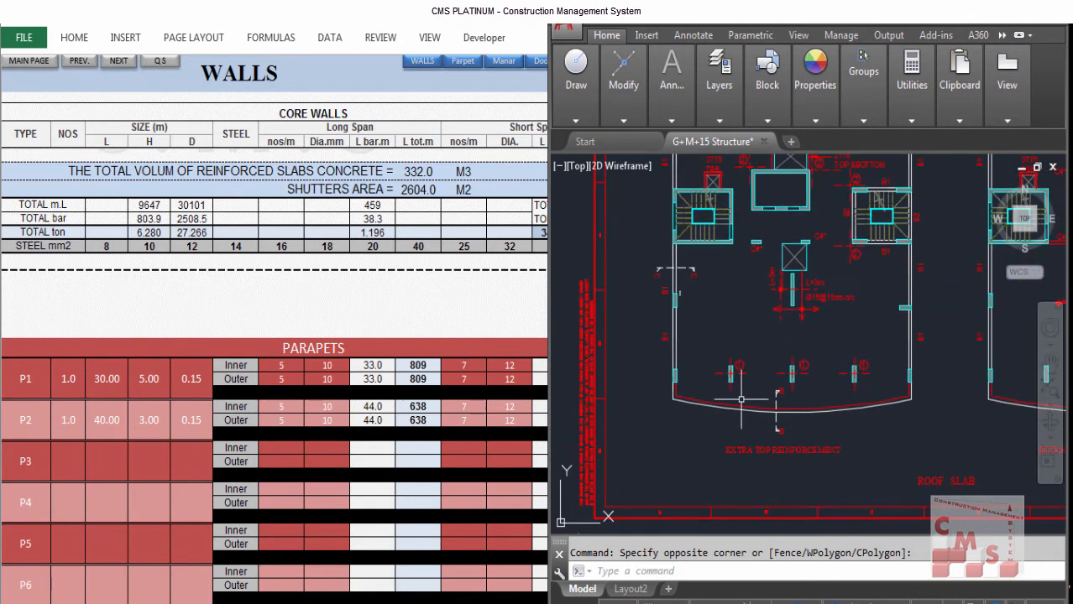
Step: Set parapet P1's thickness to 0.20 m after checking its length and height against the section
{"action": "left_click", "coordinate": [101, 387]}
{"action": "left_click", "coordinate": [104, 378]}
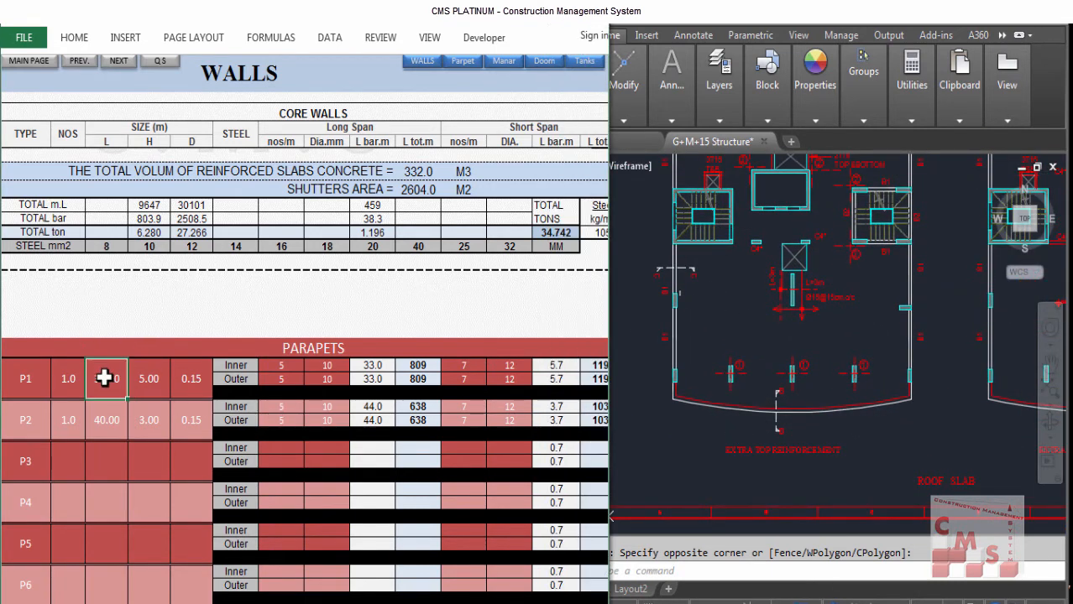
{"action": "left_click", "coordinate": [156, 378]}
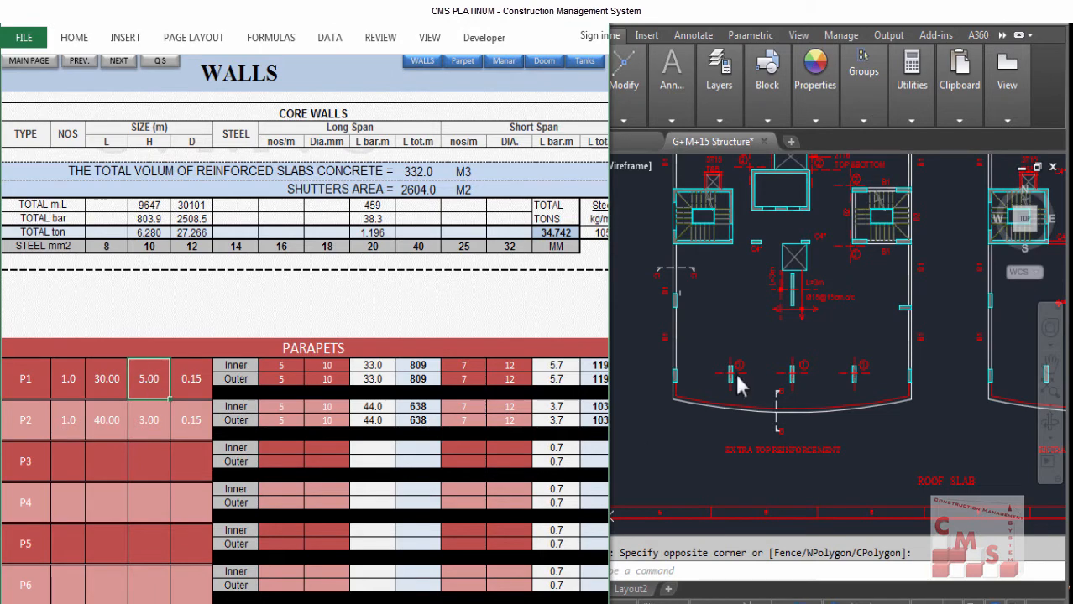
{"action": "scroll", "coordinate": [774, 289], "scroll_direction": "down", "scroll_amount": 1}
{"action": "scroll", "coordinate": [770, 287], "scroll_direction": "down", "scroll_amount": 3}
{"action": "scroll", "coordinate": [752, 302], "scroll_direction": "up", "scroll_amount": 4}
{"action": "left_click", "coordinate": [751, 313]}
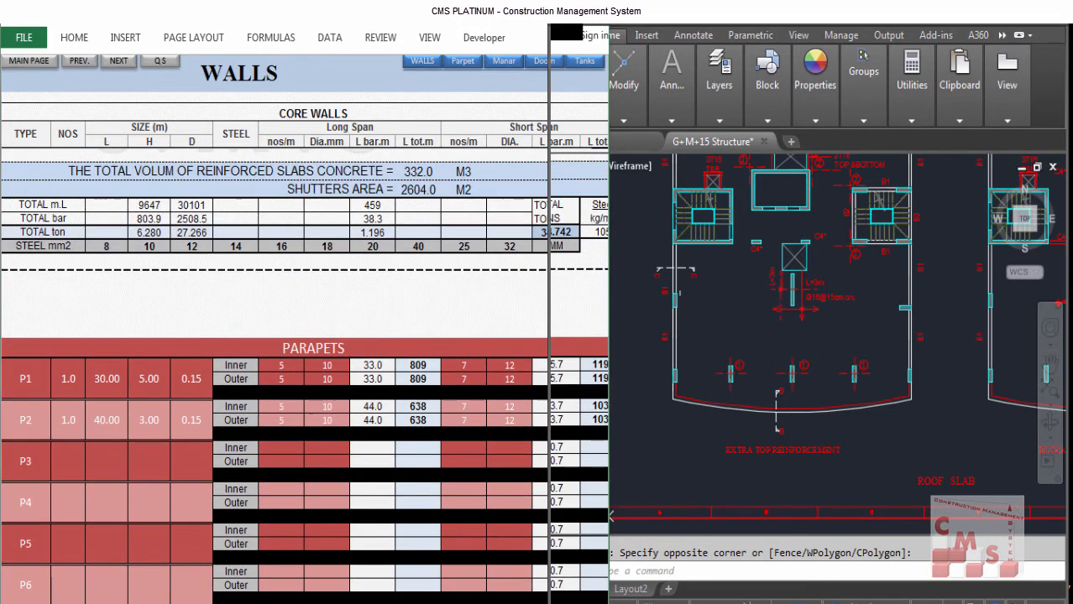
{"action": "scroll", "coordinate": [753, 314], "scroll_direction": "down", "scroll_amount": 4}
{"action": "scroll", "coordinate": [751, 470], "scroll_direction": "up", "scroll_amount": 6}
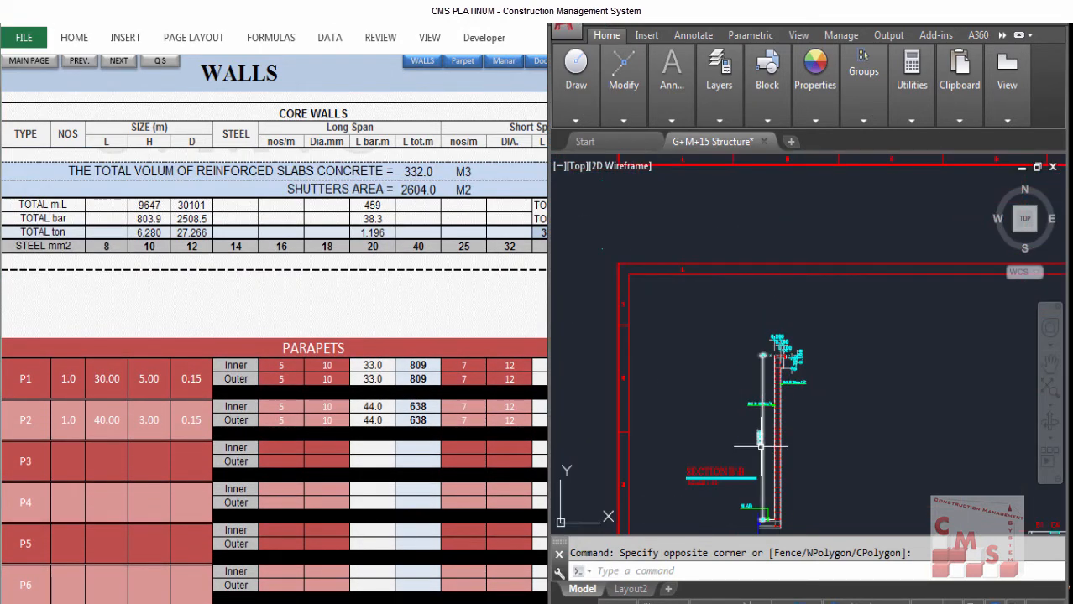
{"action": "scroll", "coordinate": [760, 445], "scroll_direction": "up", "scroll_amount": 3}
{"action": "left_click", "coordinate": [194, 393]}
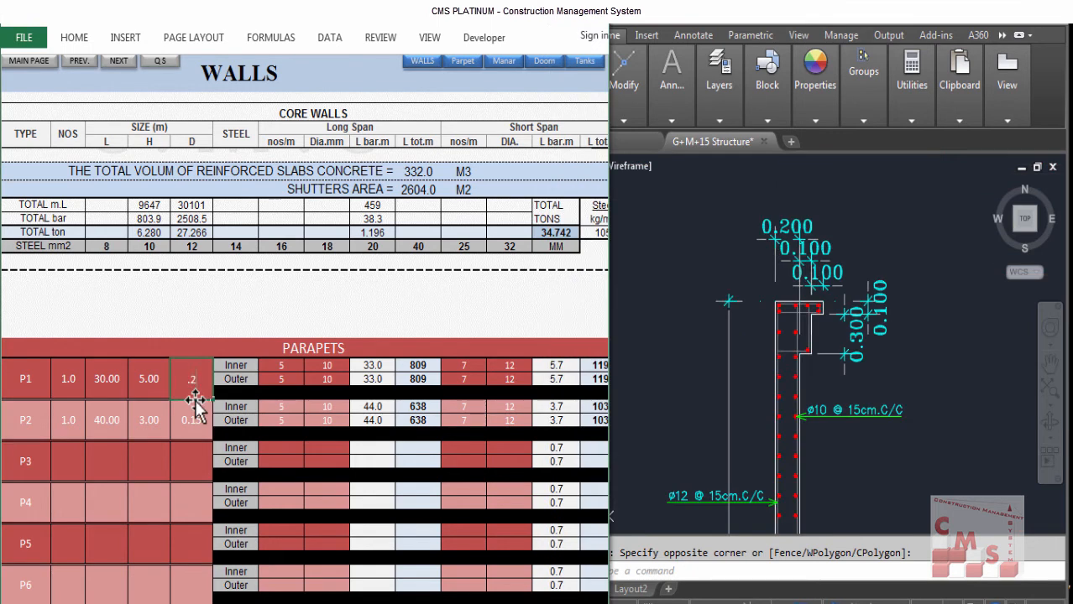
{"action": "key", "text": "Return"}
Step: Enter parapet P3 as 1 unit, 30 m long, 0.40 m high and 0.10 m thick
{"action": "left_click", "coordinate": [773, 364]}
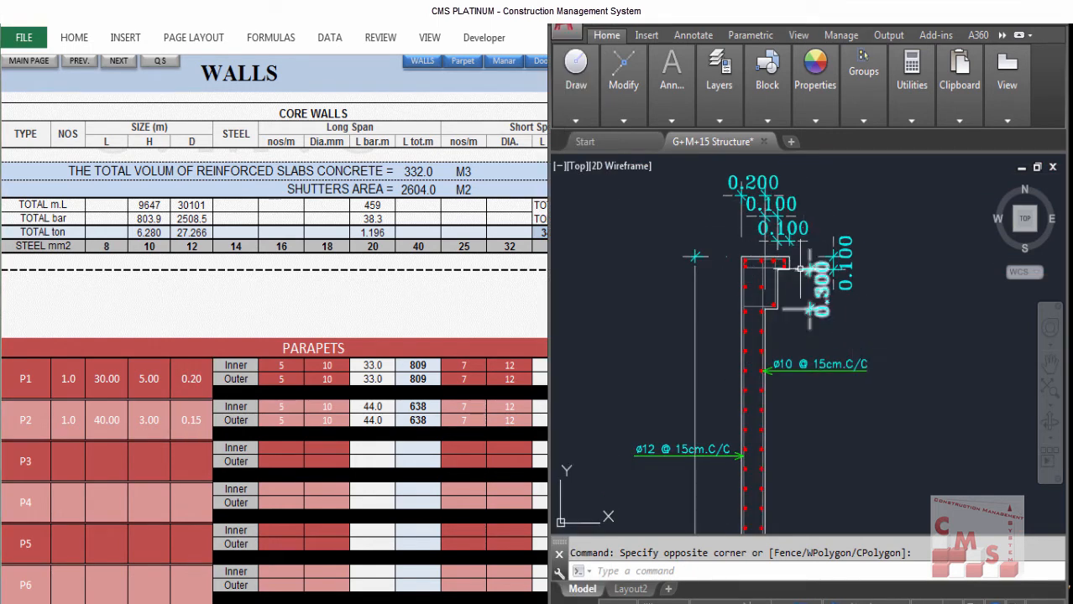
{"action": "scroll", "coordinate": [777, 268], "scroll_direction": "down", "scroll_amount": 2}
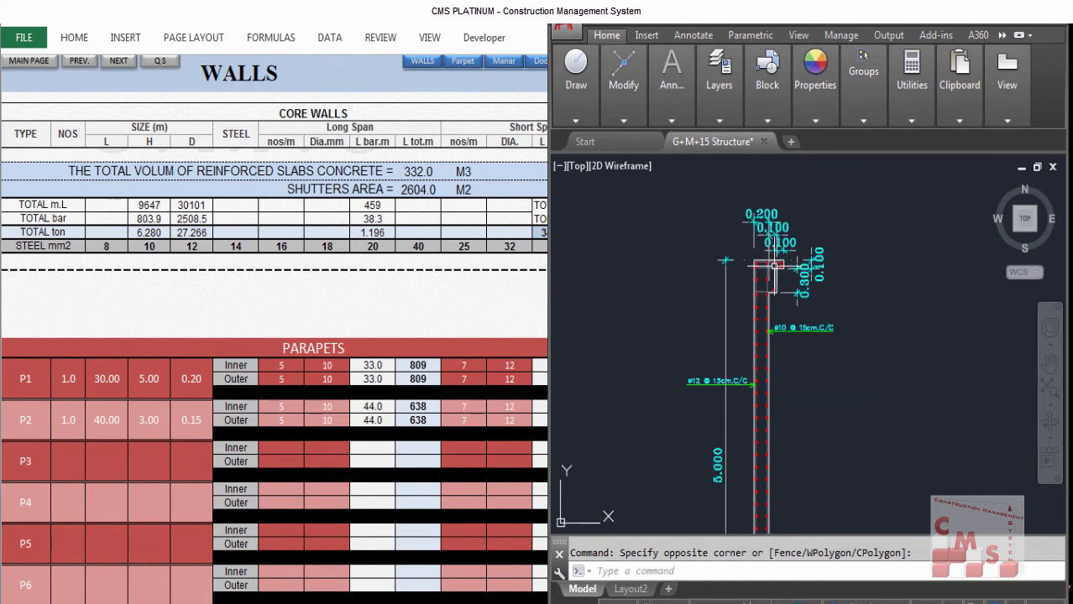
{"action": "scroll", "coordinate": [773, 327], "scroll_direction": "up", "scroll_amount": 1}
{"action": "scroll", "coordinate": [766, 361], "scroll_direction": "up", "scroll_amount": 2}
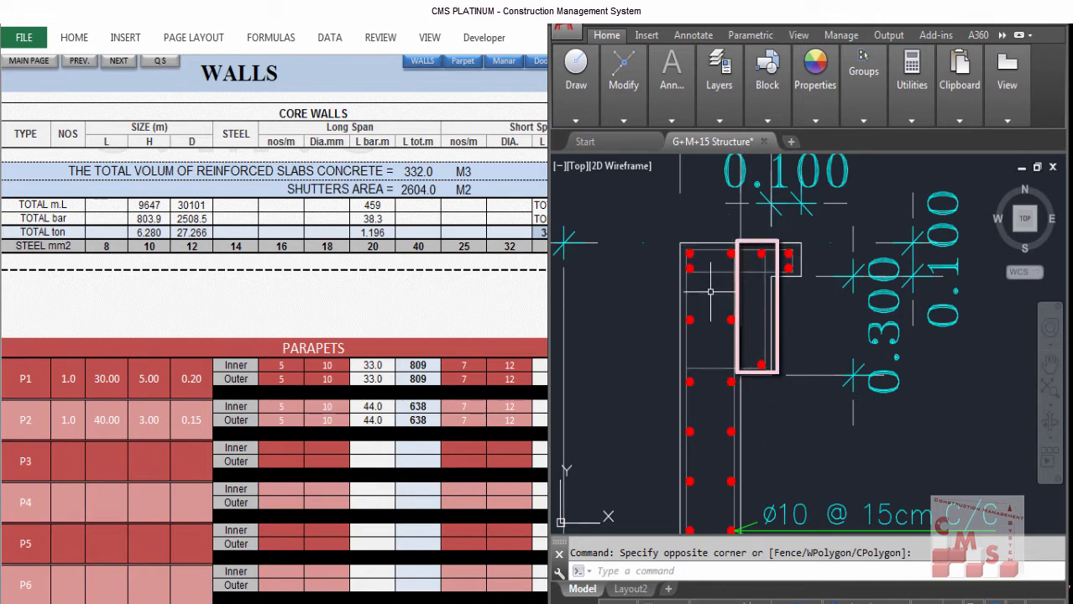
{"action": "left_click", "coordinate": [77, 469]}
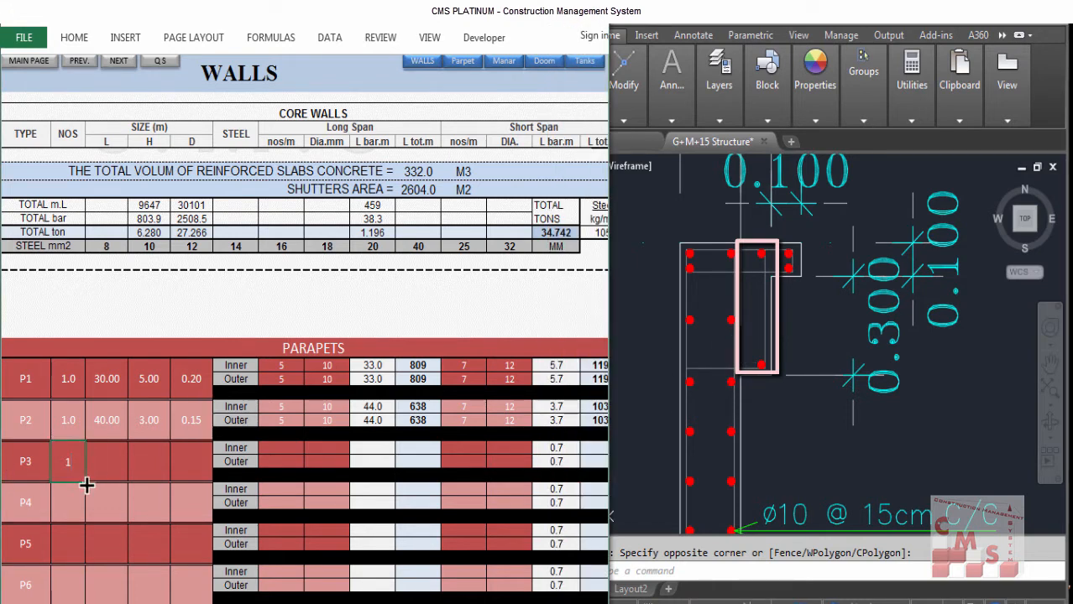
{"action": "type", "text": "1"}
{"action": "key", "text": "Tab"}
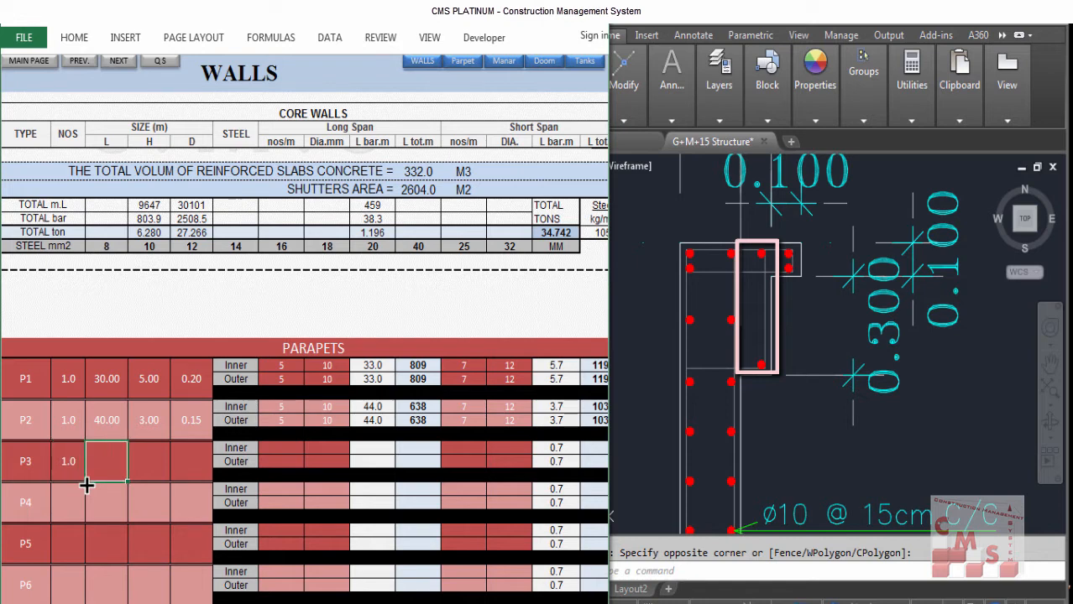
{"action": "type", "text": "30"}
{"action": "key", "text": "Tab"}
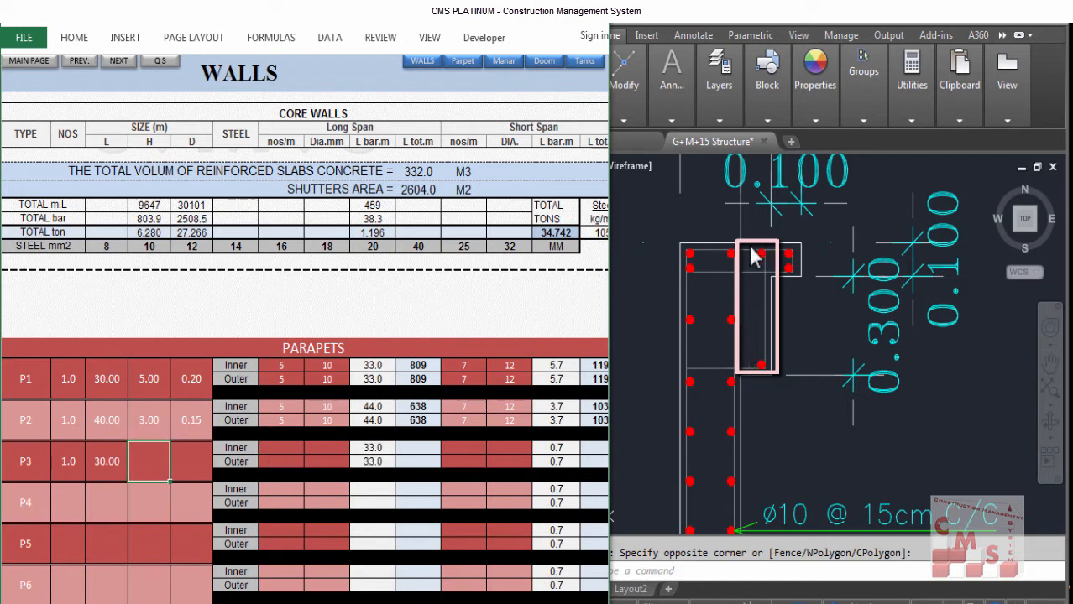
{"action": "type", "text": ".4"}
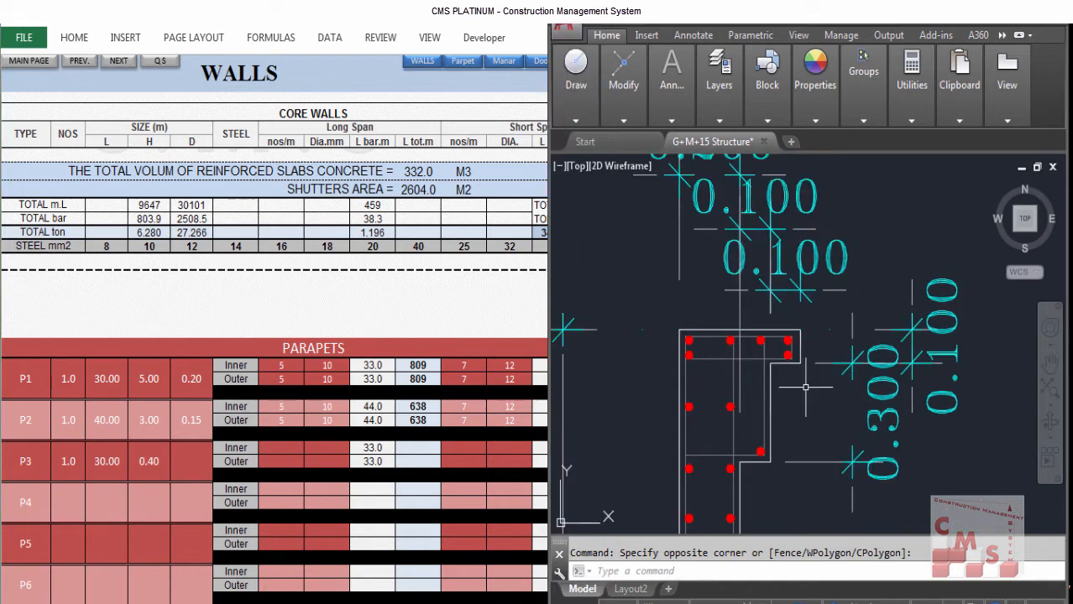
{"action": "left_click", "coordinate": [178, 462]}
{"action": "type", "text": ".1"}
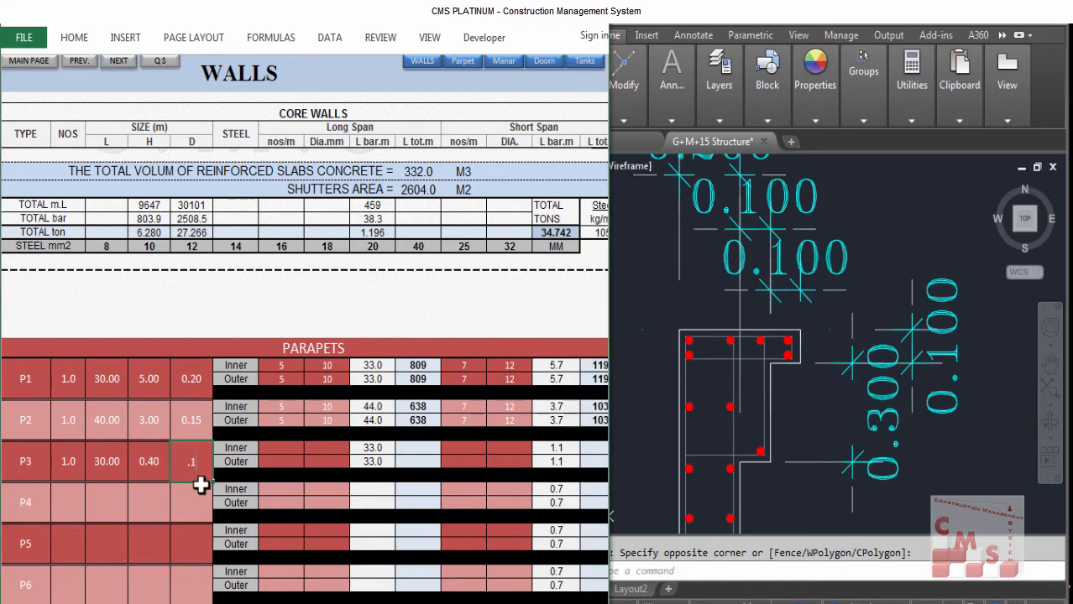
{"action": "key", "text": "Return"}
Step: Enter parapet P4 as 1 unit, 30 m long, 0.10 m high and 0.10 m thick
{"action": "left_click", "coordinate": [65, 499]}
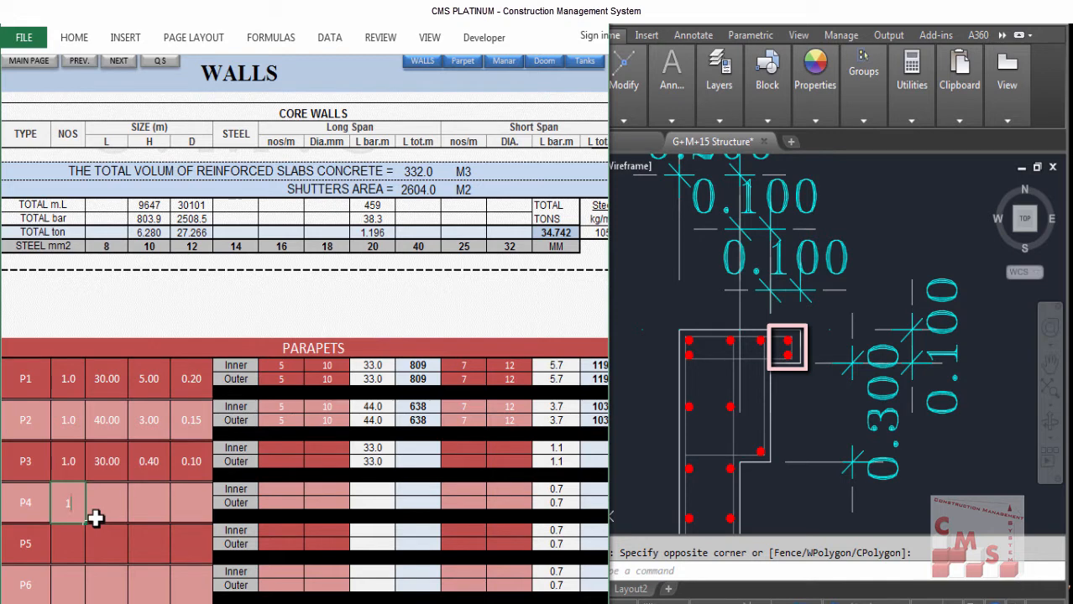
{"action": "type", "text": "1"}
{"action": "key", "text": "Tab"}
{"action": "type", "text": "30"}
{"action": "key", "text": "Tab"}
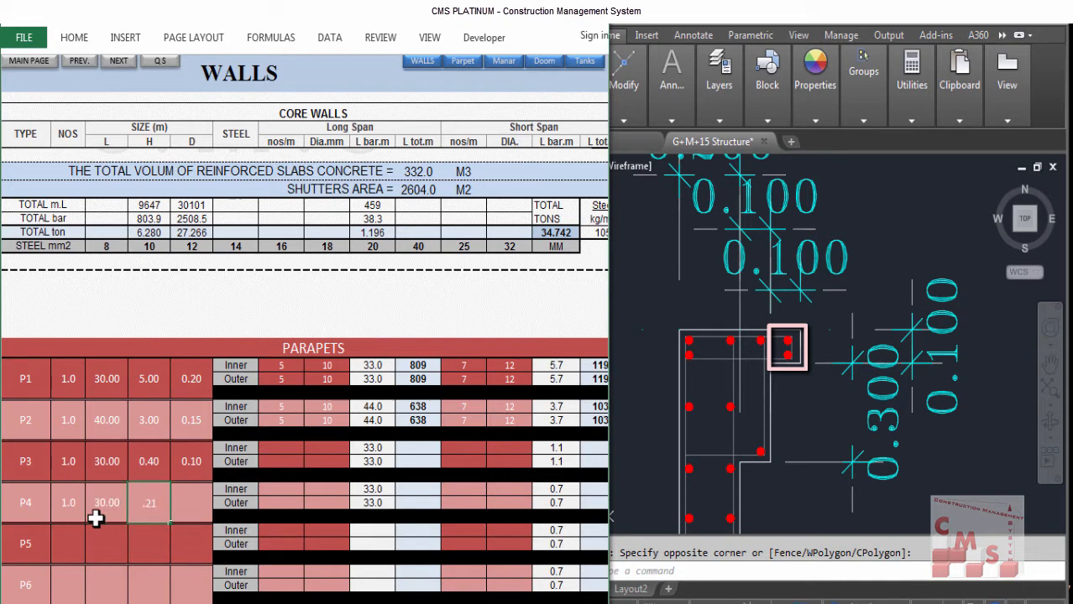
{"action": "type", "text": ".21"}
{"action": "key", "text": "BackSpace"}
{"action": "key", "text": "BackSpace"}
{"action": "type", "text": "1"}
{"action": "key", "text": "Tab"}
{"action": "type", "text": ".1"}
{"action": "key", "text": "Tab"}
{"action": "type", "text": ".1"}
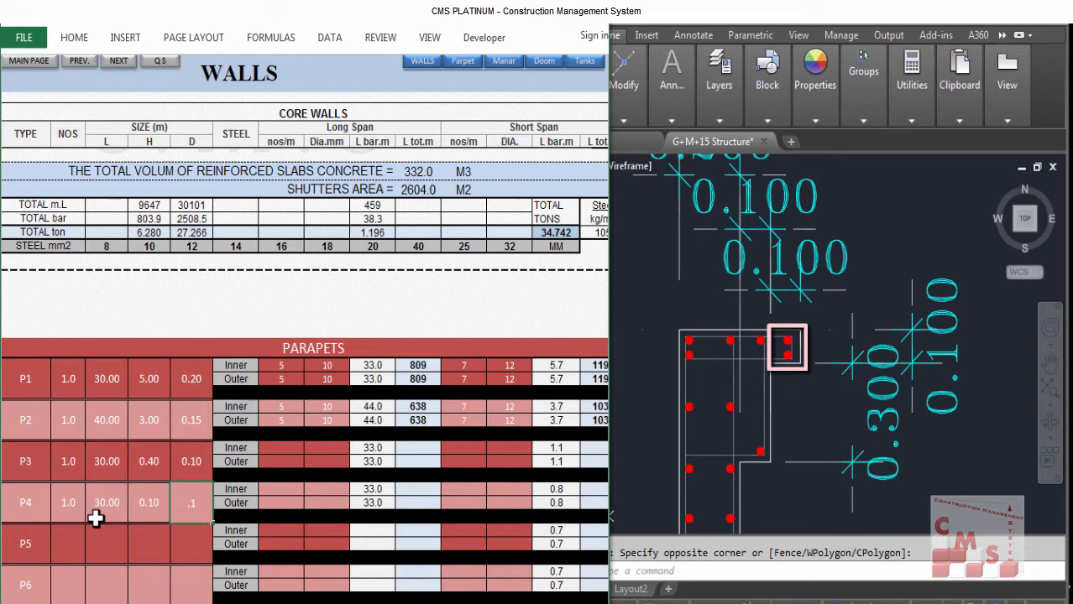
{"action": "key", "text": "Tab"}
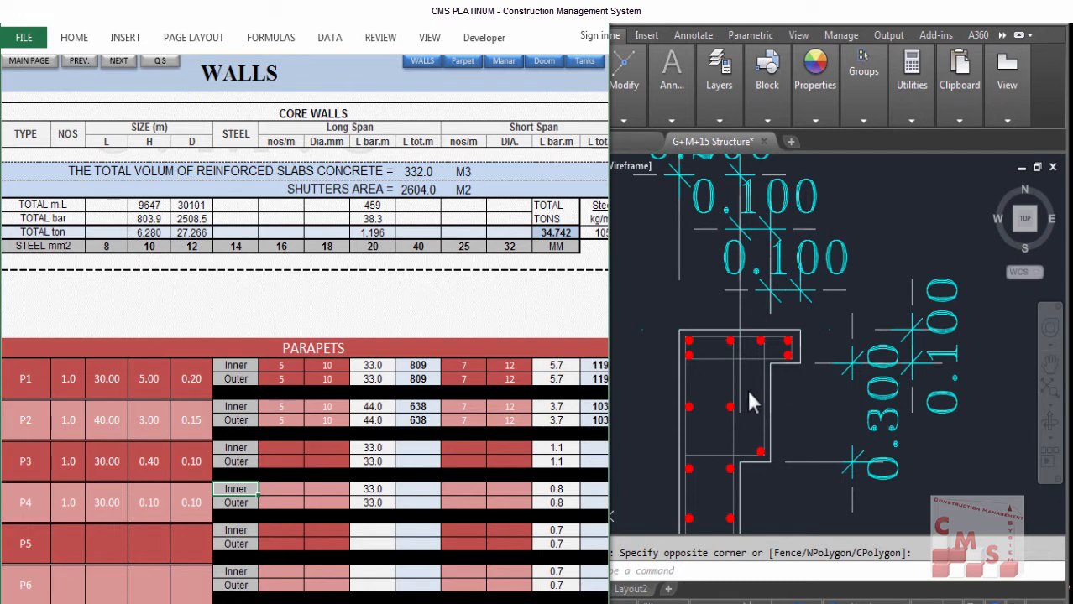
Step: Measure the area of the parapet cap outline in the section with the Area command
{"action": "left_click", "coordinate": [768, 380]}
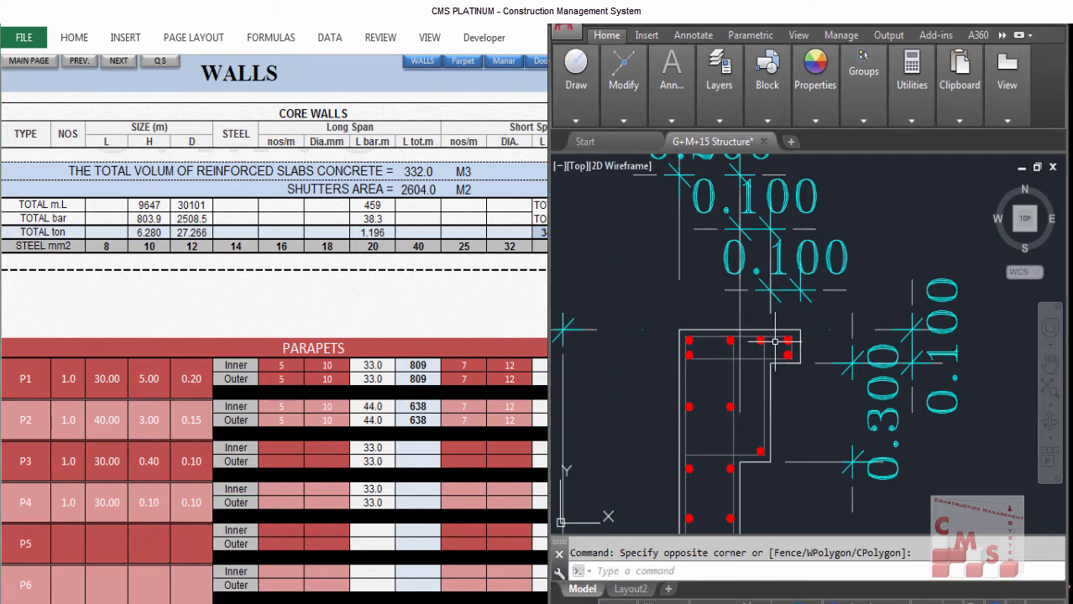
{"action": "type", "text": "ar"}
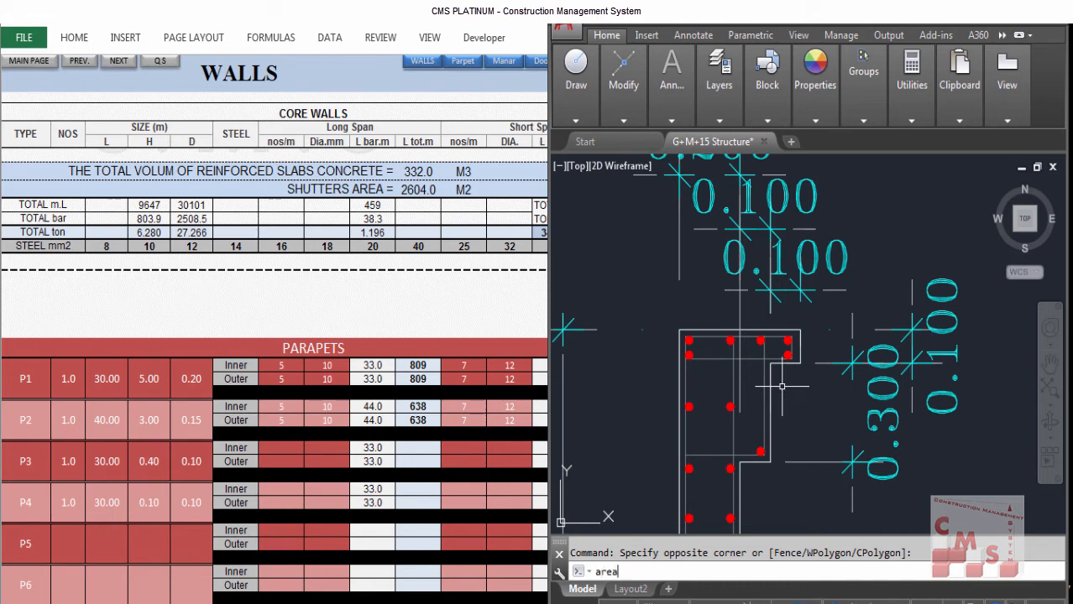
{"action": "type", "text": "ea"}
{"action": "key", "text": "Return"}
{"action": "left_click", "coordinate": [800, 332]}
{"action": "left_click", "coordinate": [771, 363]}
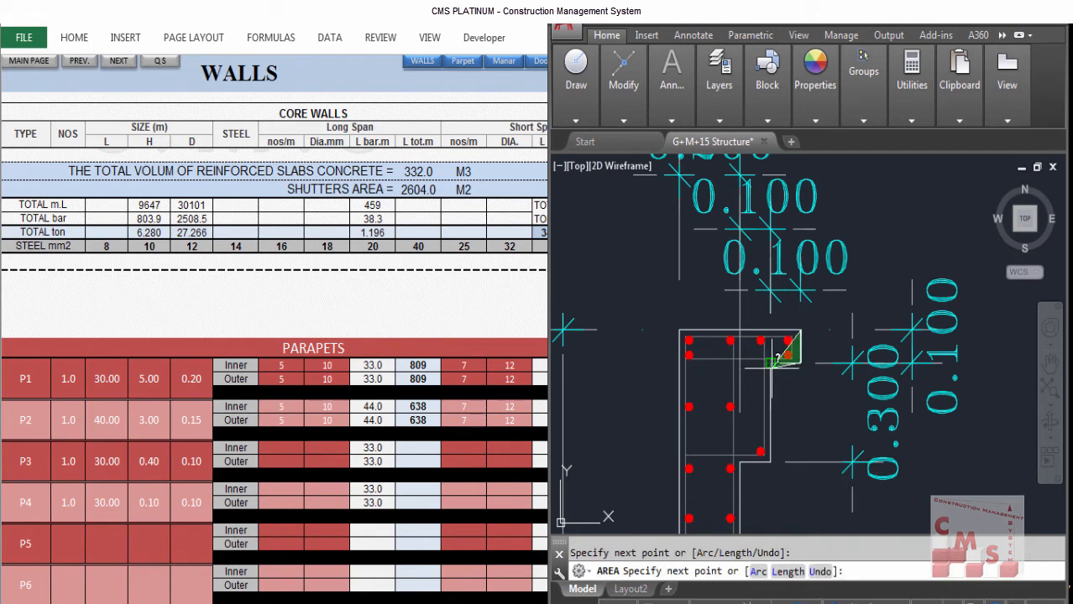
{"action": "left_click", "coordinate": [771, 458]}
{"action": "left_click", "coordinate": [738, 457]}
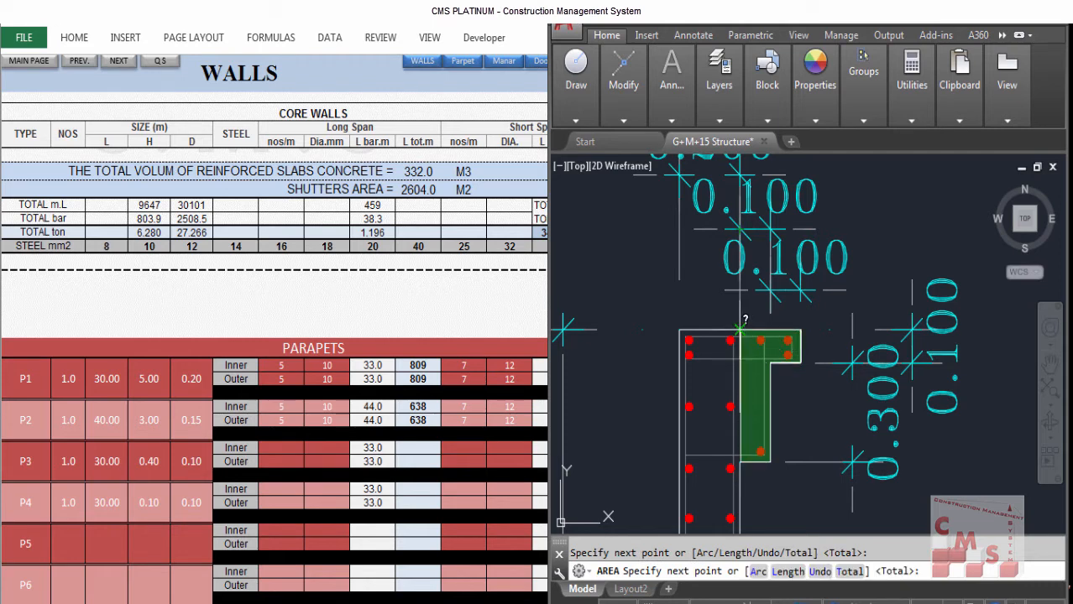
{"action": "left_click", "coordinate": [739, 332]}
{"action": "key", "text": "Return"}
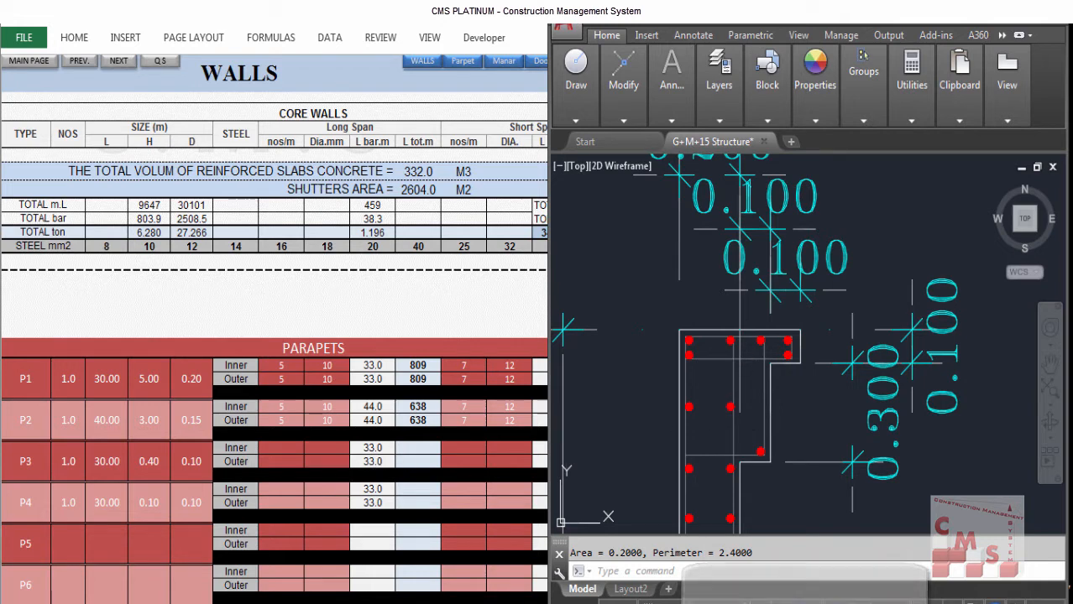
{"action": "left_click", "coordinate": [729, 359]}
{"action": "key", "text": "Escape"}
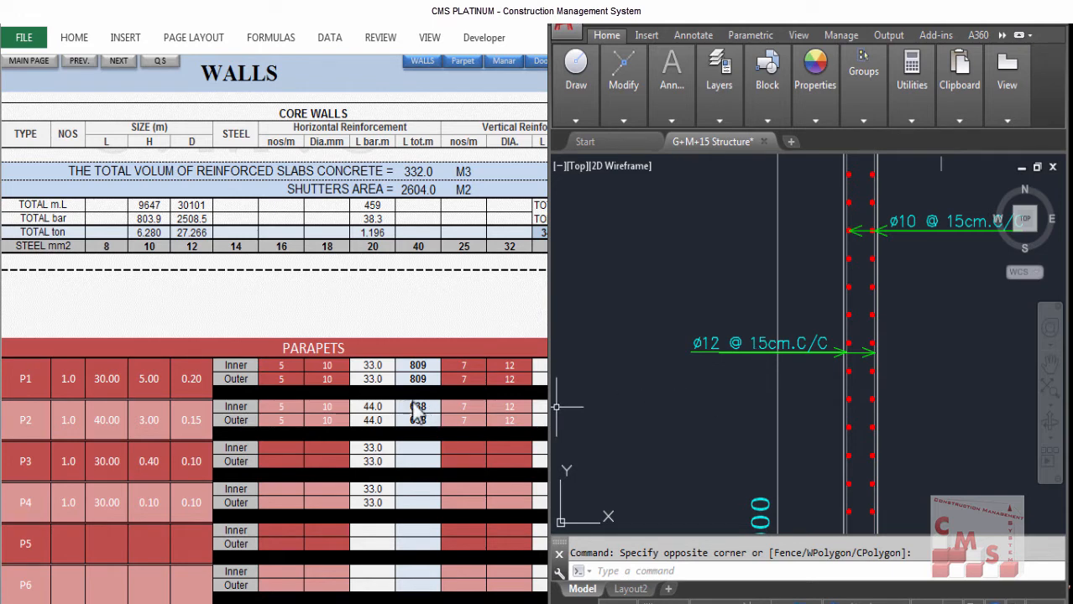
Step: Compare parapet P1's vertical reinforcement cells with the bar annotations in the drawing
{"action": "left_click", "coordinate": [463, 361]}
{"action": "left_click", "coordinate": [502, 366]}
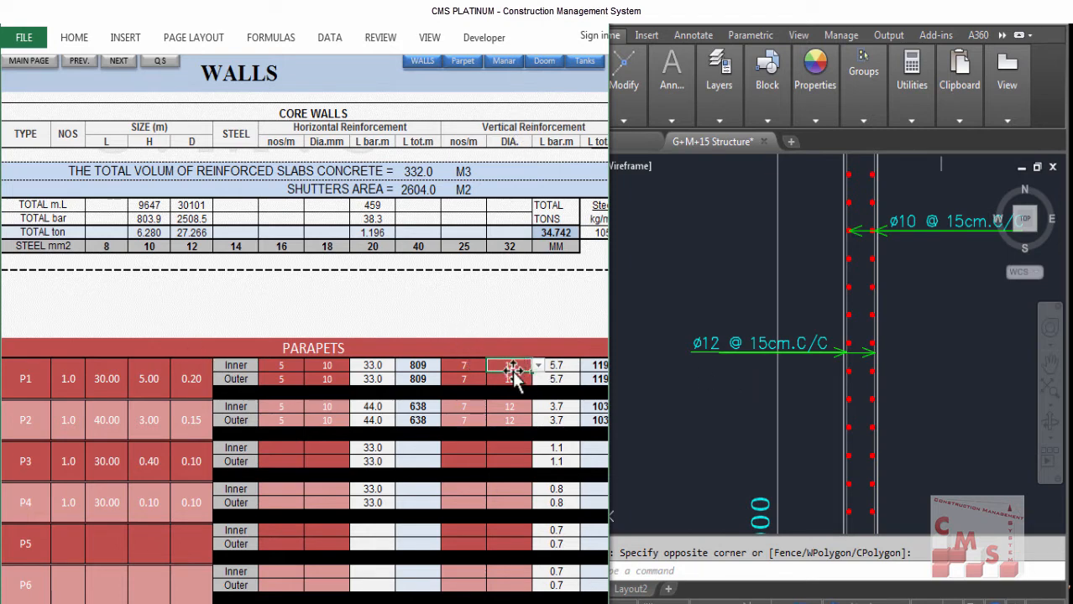
{"action": "left_click", "coordinate": [470, 366]}
{"action": "left_click", "coordinate": [472, 376]}
{"action": "left_click", "coordinate": [503, 376]}
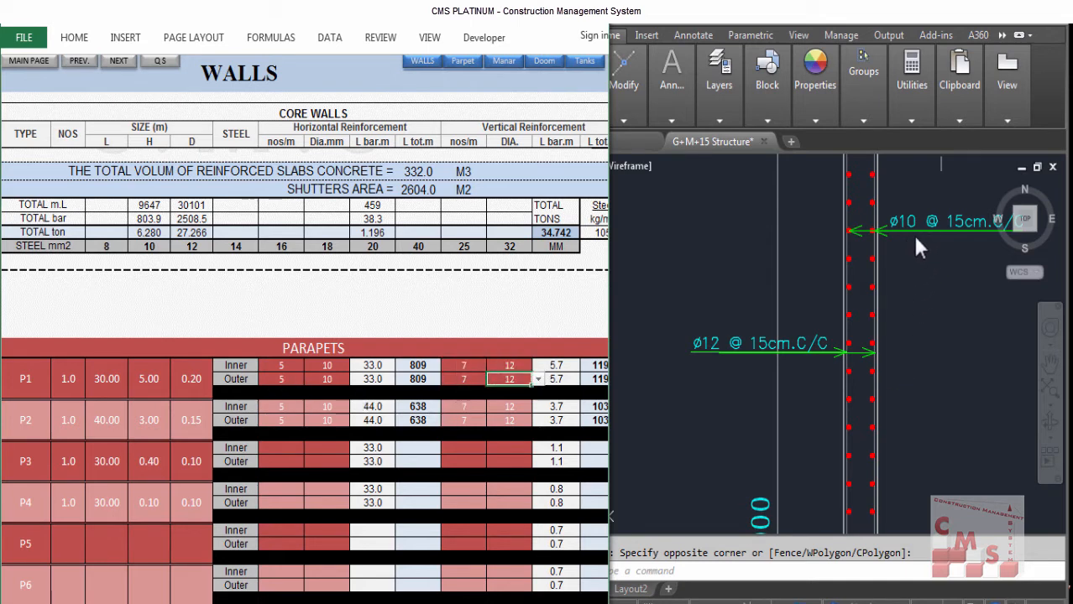
{"action": "left_click", "coordinate": [908, 209]}
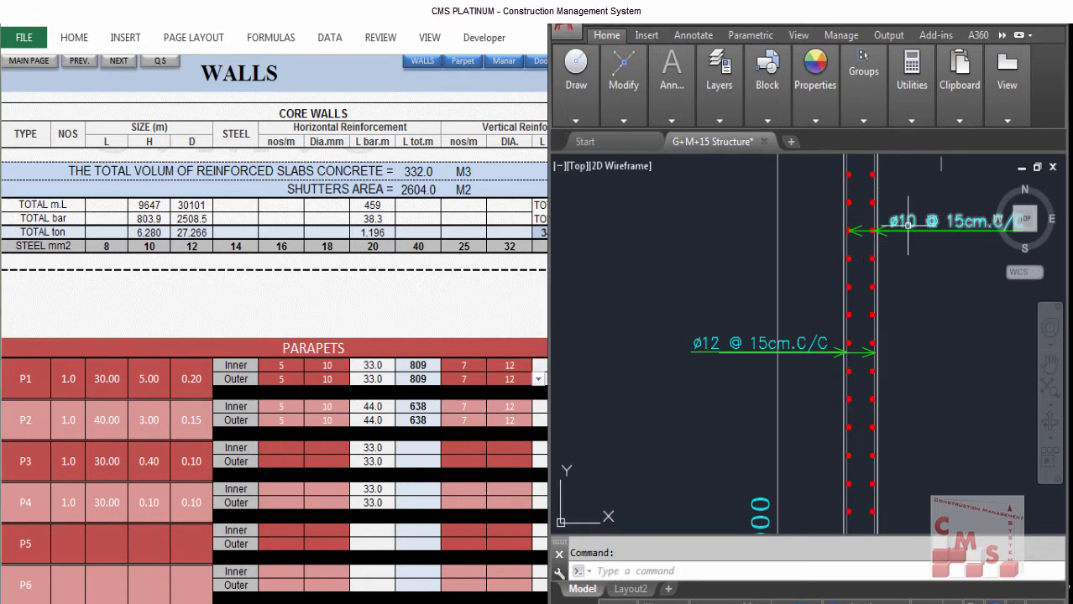
Step: Set parapet P1's inner and outer horizontal reinforcement to 6.7 bars per metre of 10 mm diameter
{"action": "left_click", "coordinate": [366, 408]}
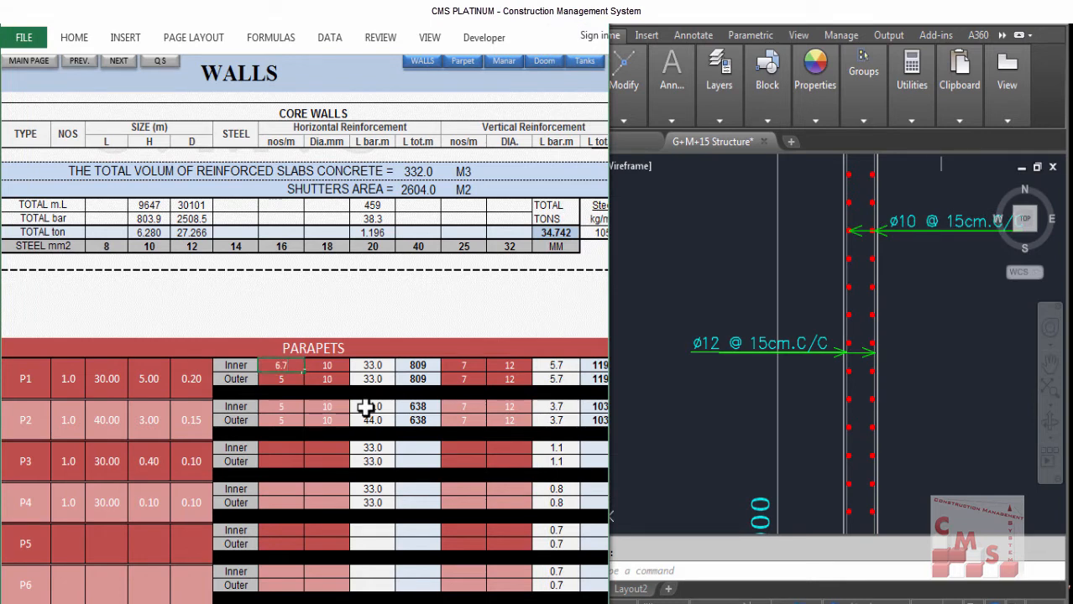
{"action": "key", "text": "Return"}
{"action": "left_click", "coordinate": [294, 367]}
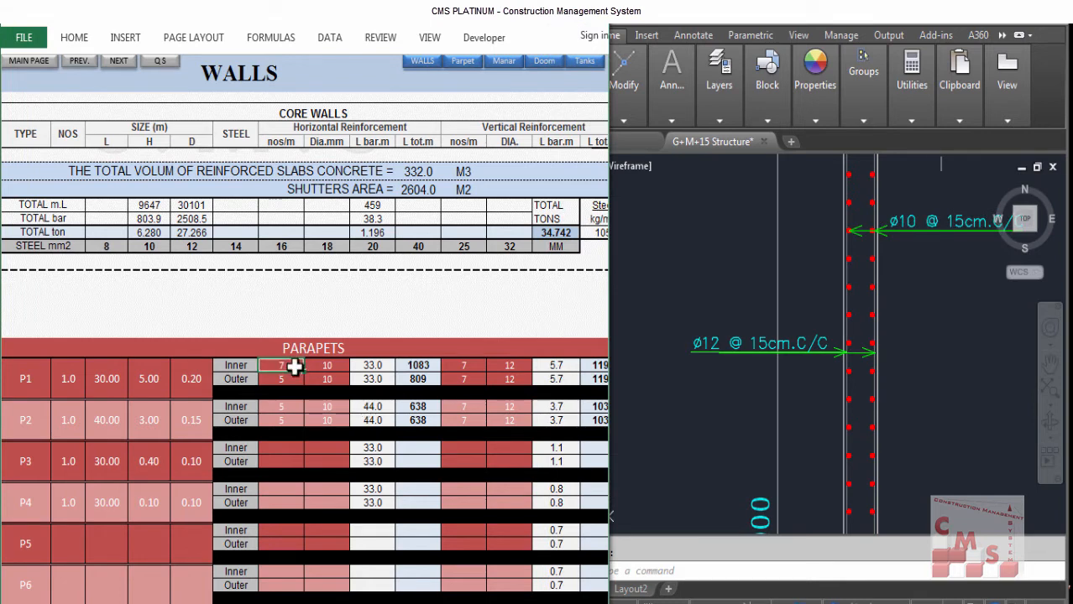
{"action": "left_click", "coordinate": [332, 366]}
{"action": "left_click", "coordinate": [356, 366]}
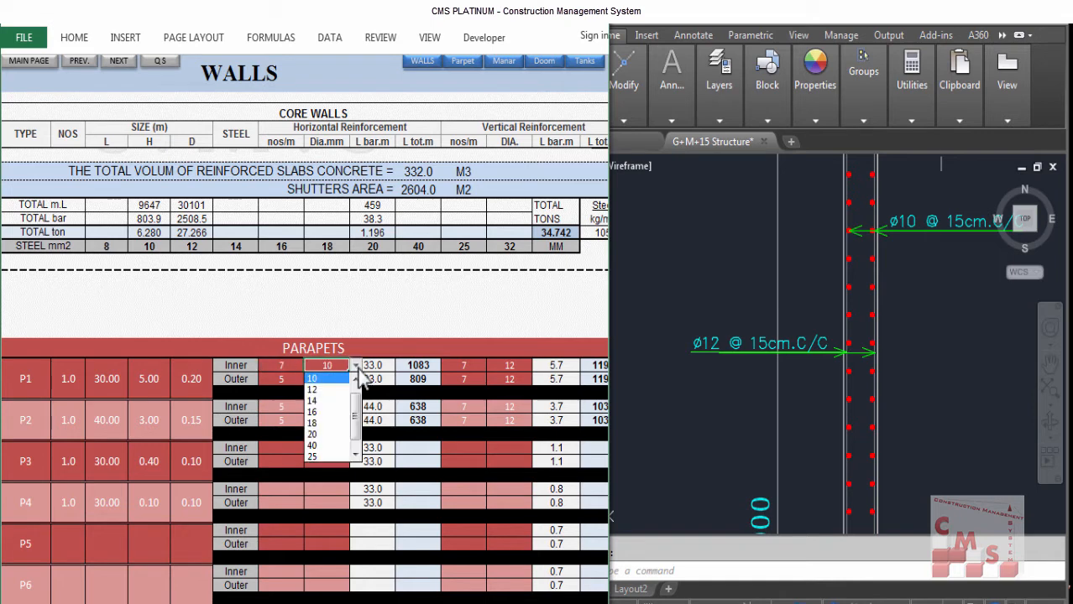
{"action": "left_click", "coordinate": [318, 378]}
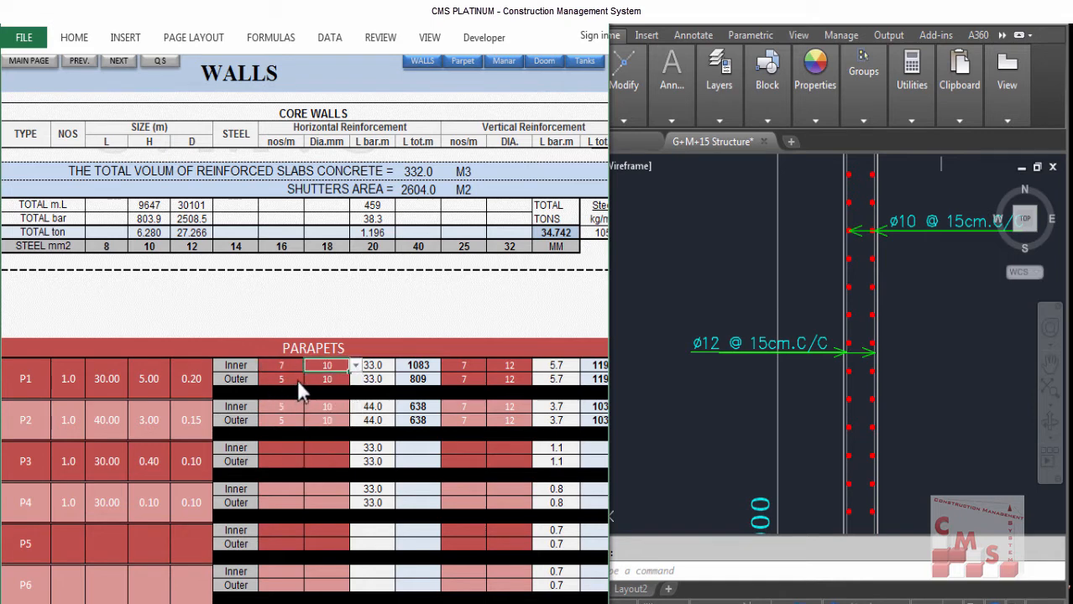
{"action": "left_click", "coordinate": [294, 377]}
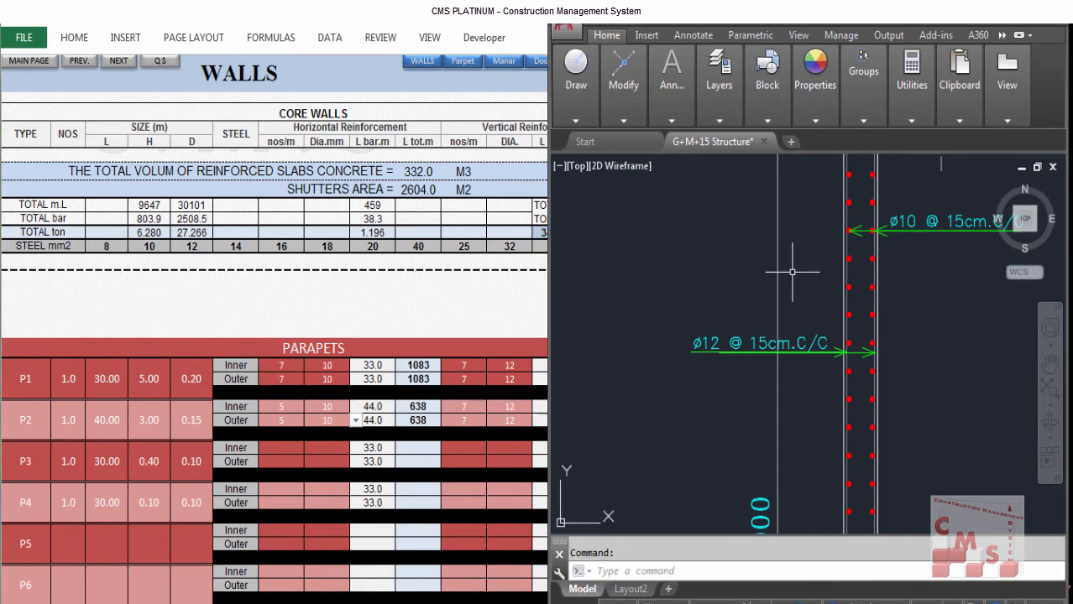
{"action": "scroll", "coordinate": [750, 394], "scroll_direction": "down", "scroll_amount": 2}
{"action": "scroll", "coordinate": [844, 197], "scroll_direction": "up", "scroll_amount": 4}
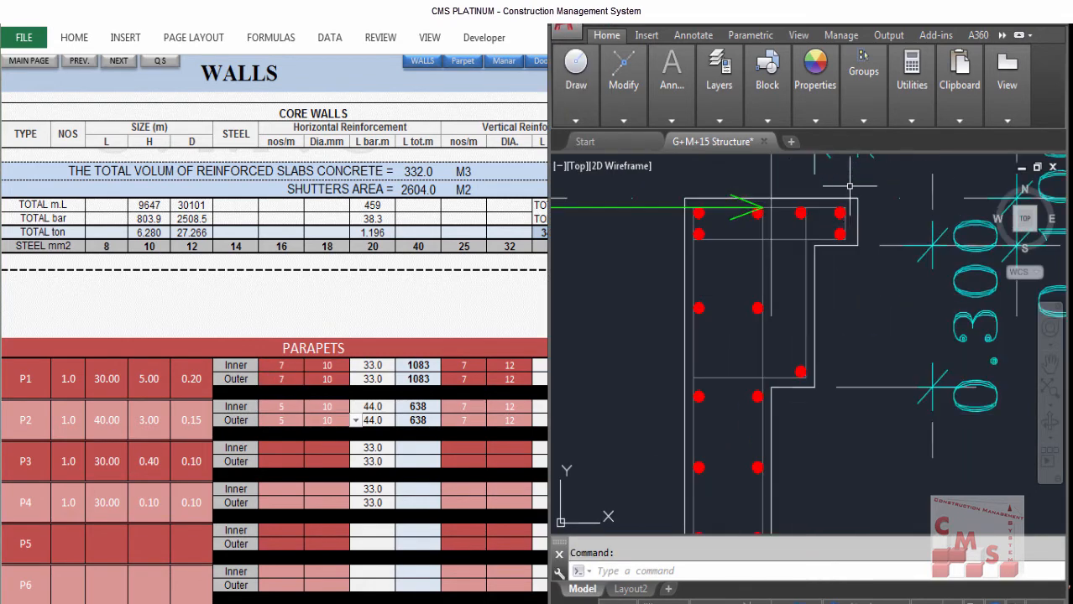
Step: Enter parapet P3's inner and outer vertical reinforcement as 6.7 bars per metre of 12 mm diameter
{"action": "scroll", "coordinate": [792, 345], "scroll_direction": "down", "scroll_amount": 1}
{"action": "left_click_drag", "start_coordinate": [802, 324], "coordinate": [791, 382]}
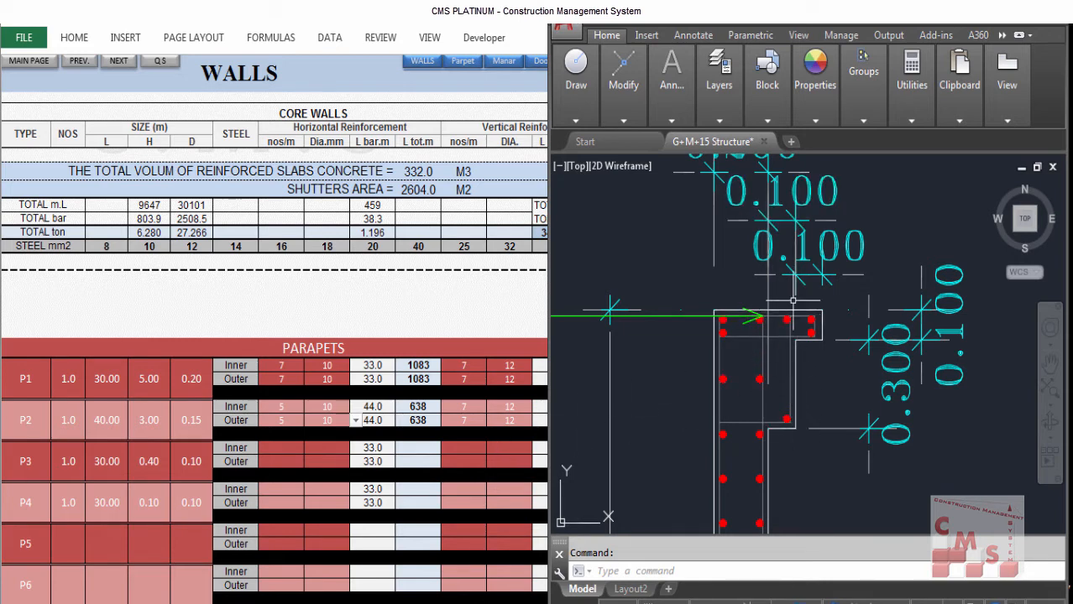
{"action": "left_click", "coordinate": [536, 408]}
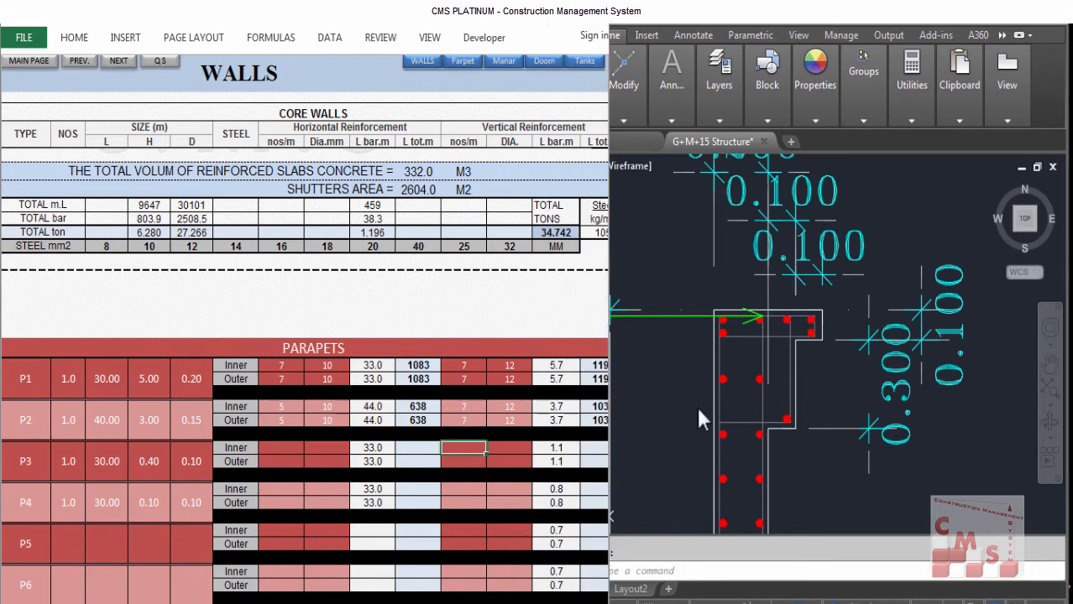
{"action": "type", "text": "6.7"}
{"action": "key", "text": "Tab"}
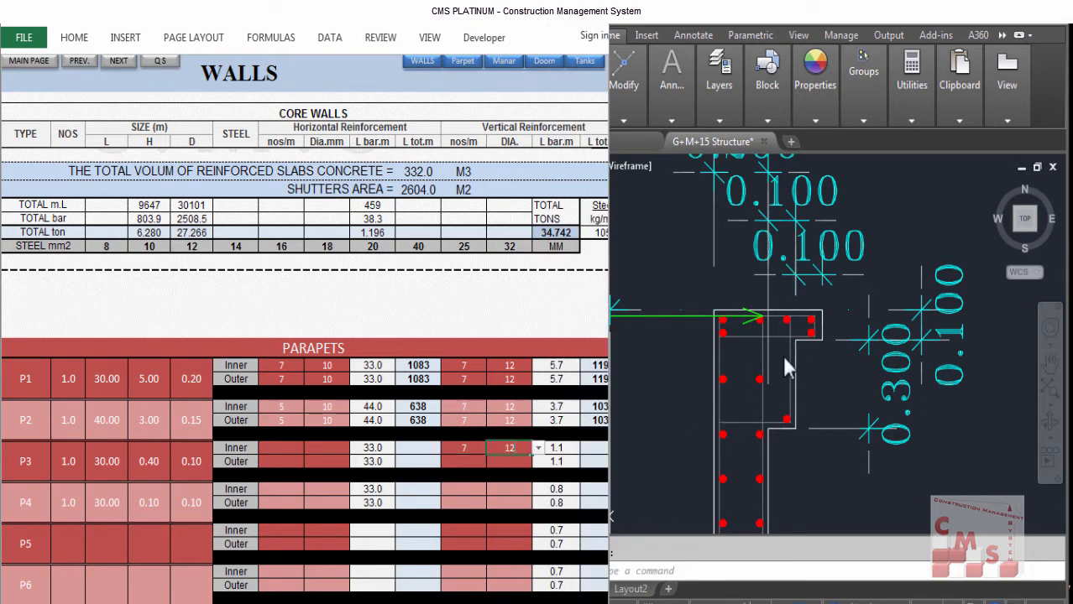
{"action": "key", "text": "Return"}
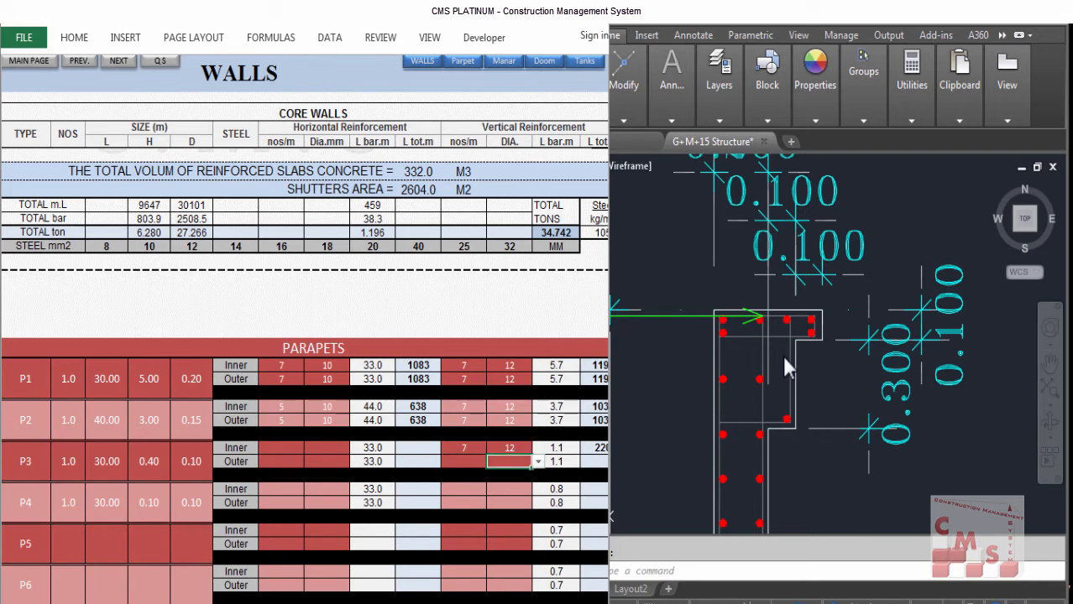
{"action": "type", "text": "12"}
{"action": "key", "text": "Left"}
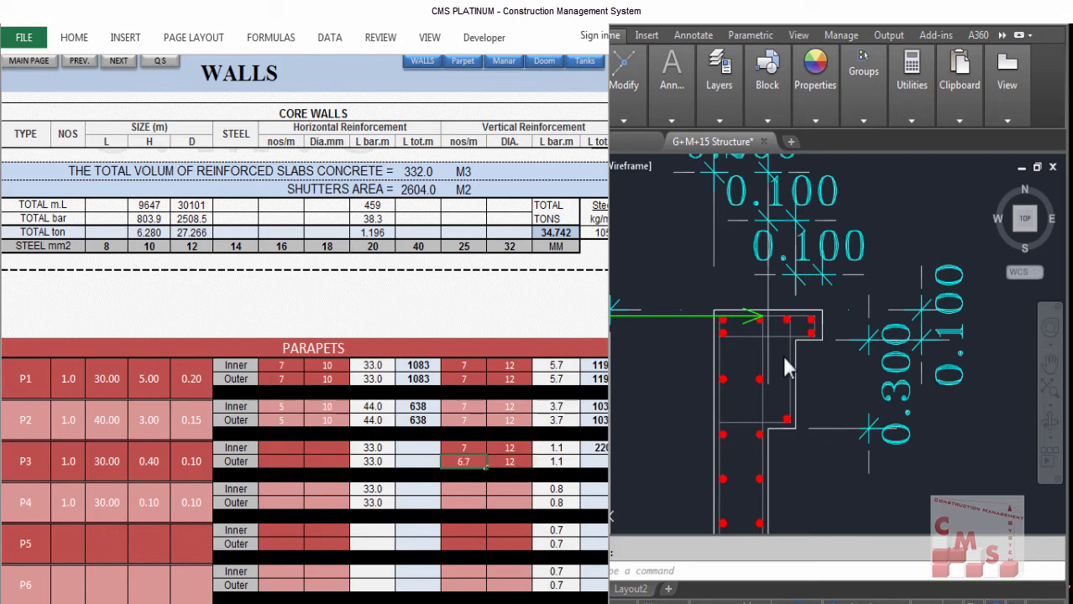
{"action": "type", "text": "7"}
Step: Set parapet P3's horizontal bar diameters to 10 mm and its outer horizontal bars to 6.7 per metre
{"action": "key", "text": "Tab"}
{"action": "key", "text": "Left"}
{"action": "key", "text": "Left"}
{"action": "key", "text": "Left"}
{"action": "key", "text": "Left"}
{"action": "key", "text": "Left"}
{"action": "key", "text": "Up"}
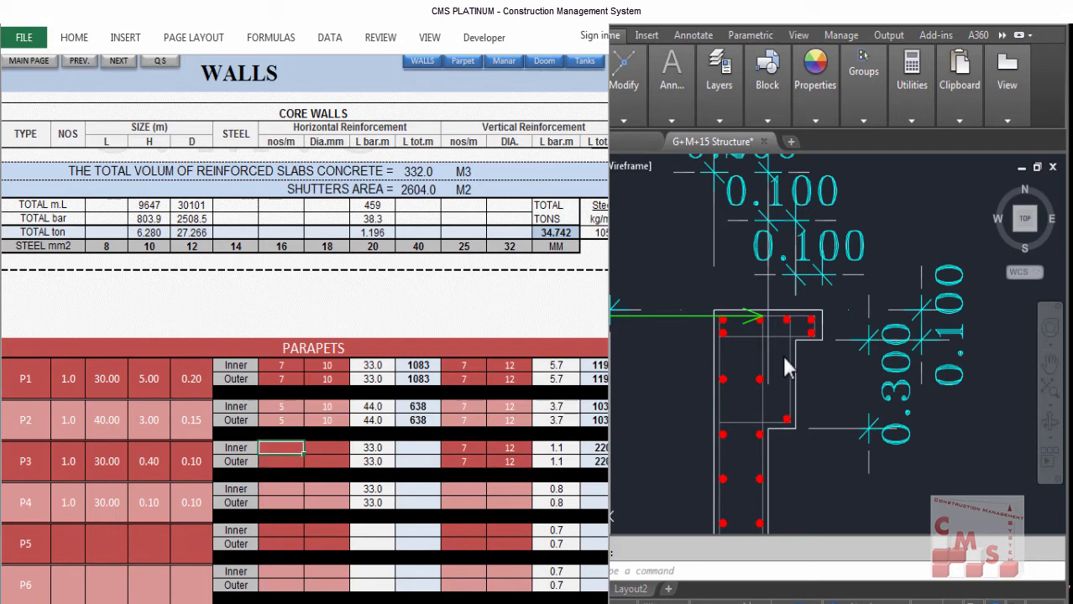
{"action": "key", "text": "Right"}
{"action": "type", "text": "10"}
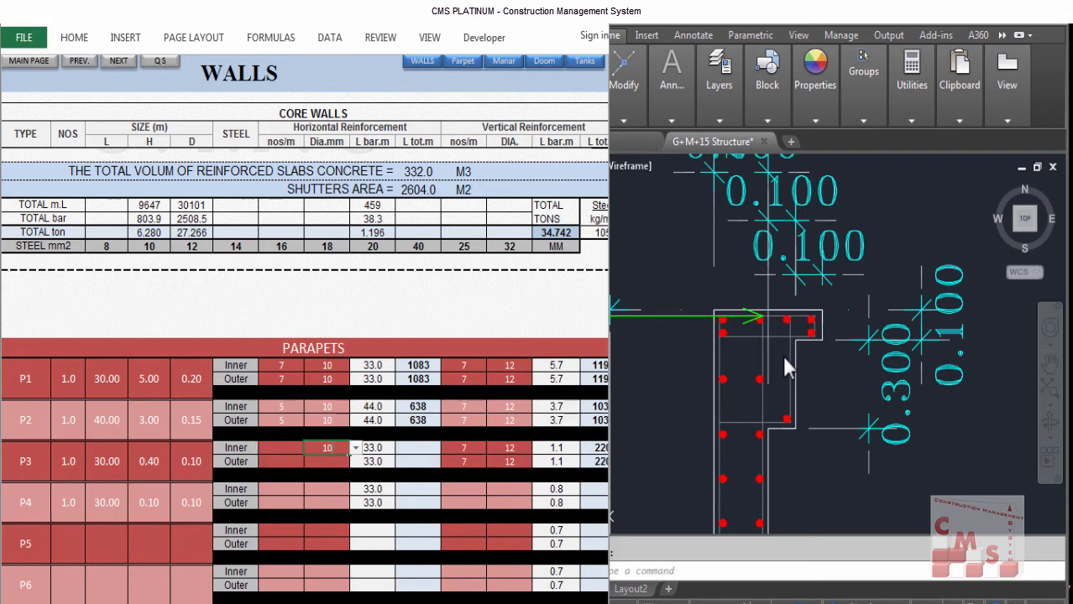
{"action": "key", "text": "Down"}
{"action": "type", "text": "10"}
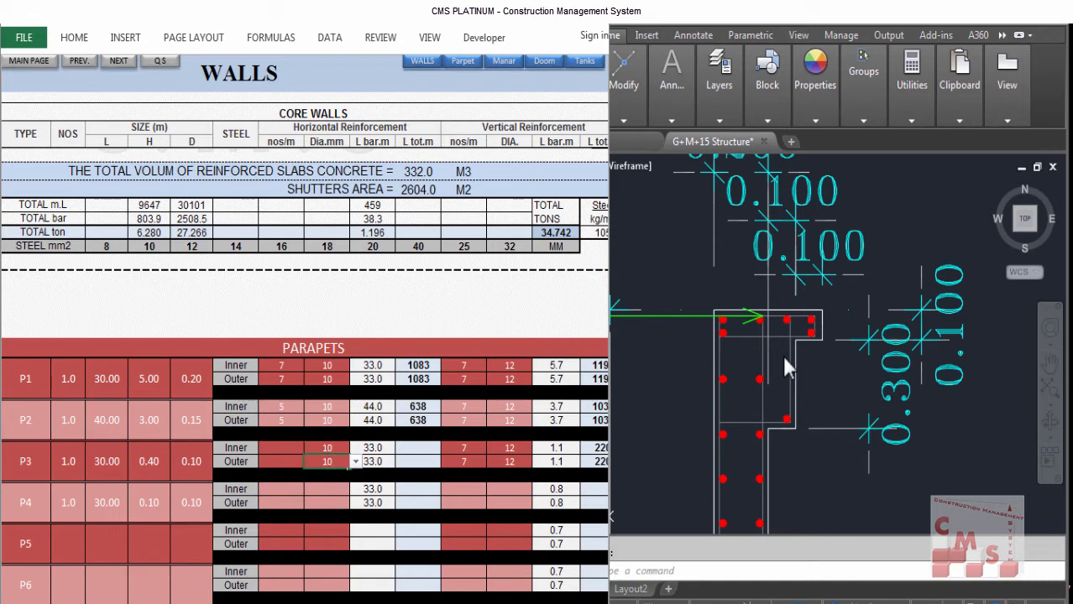
{"action": "key", "text": "Down"}
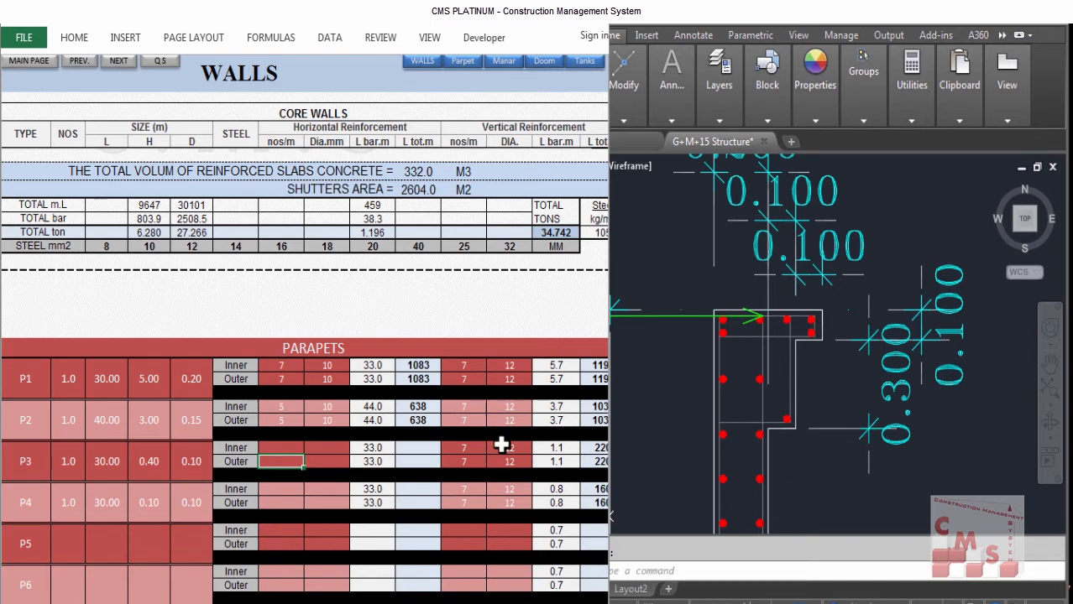
{"action": "type", "text": "6.7"}
{"action": "key", "text": "Tab"}
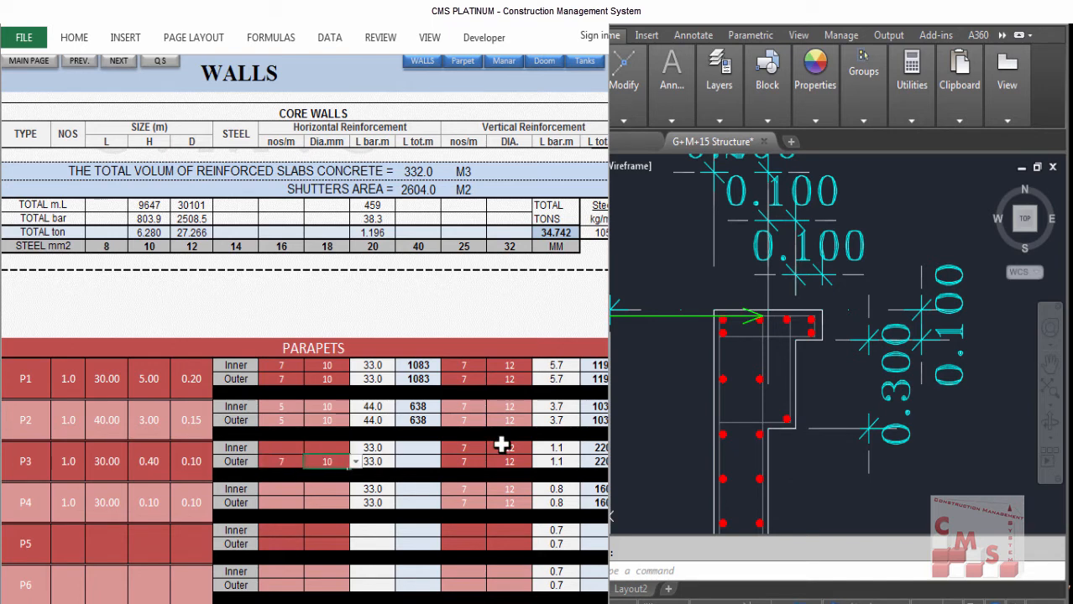
{"action": "key", "text": "Return"}
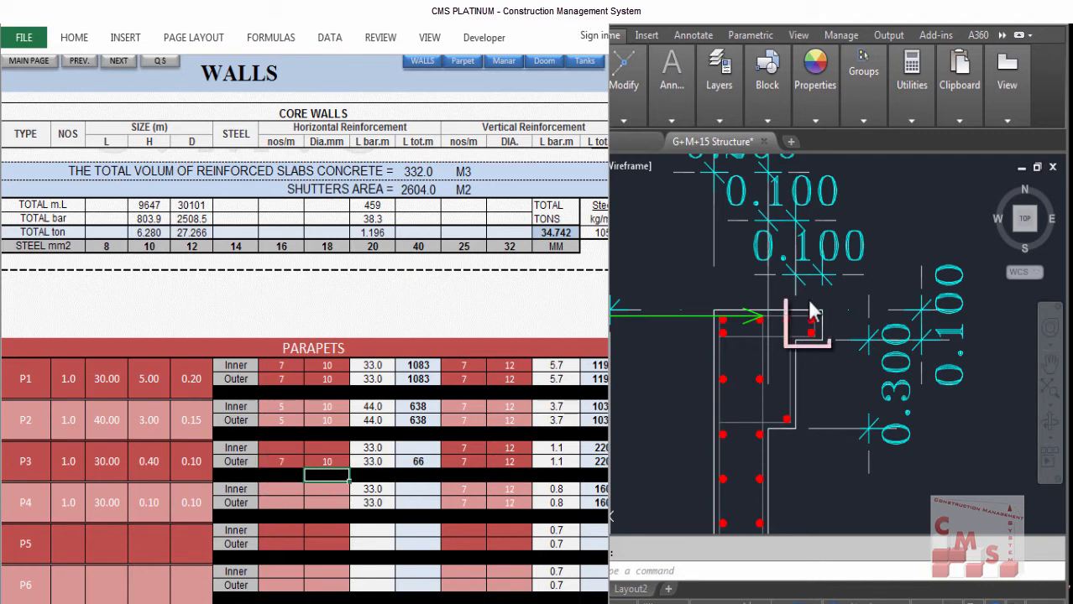
Step: Set parapet P4's outer horizontal reinforcement to 20 bars per metre of 10 mm diameter
{"action": "left_click", "coordinate": [457, 490]}
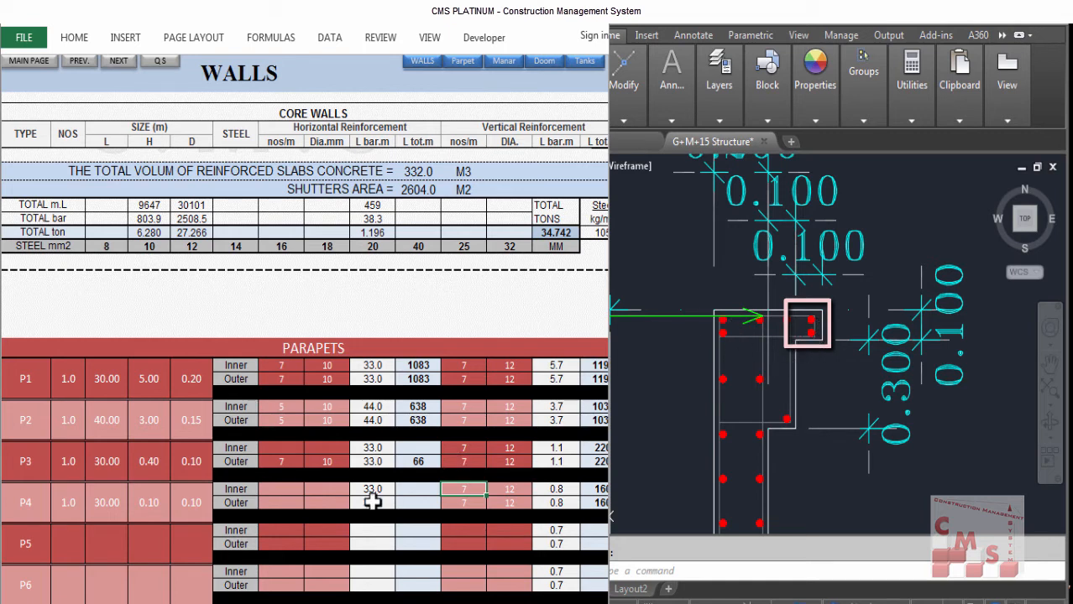
{"action": "left_click", "coordinate": [285, 490]}
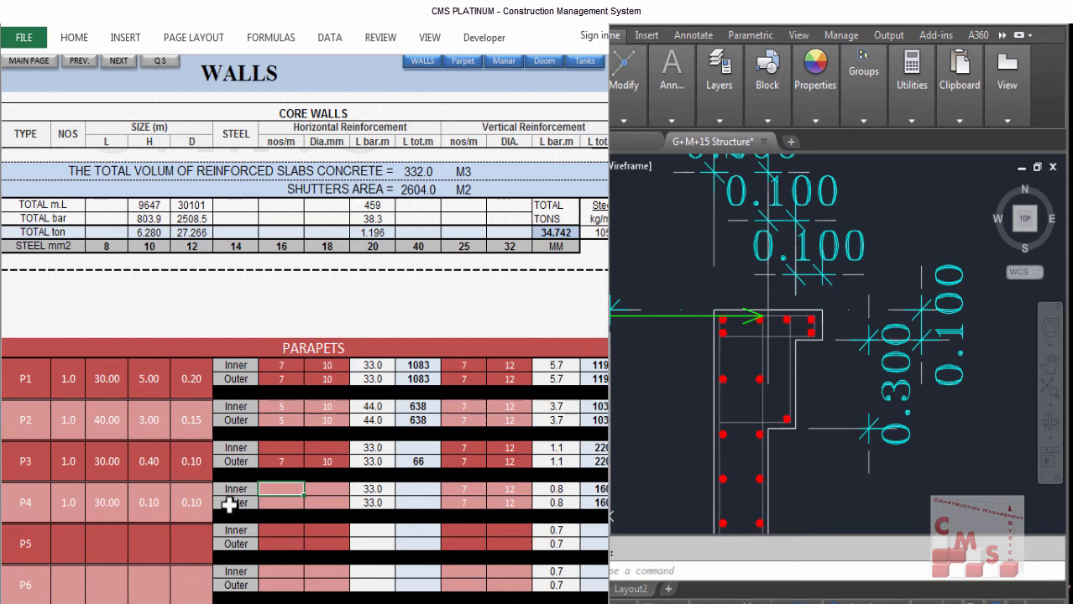
{"action": "left_click", "coordinate": [279, 504]}
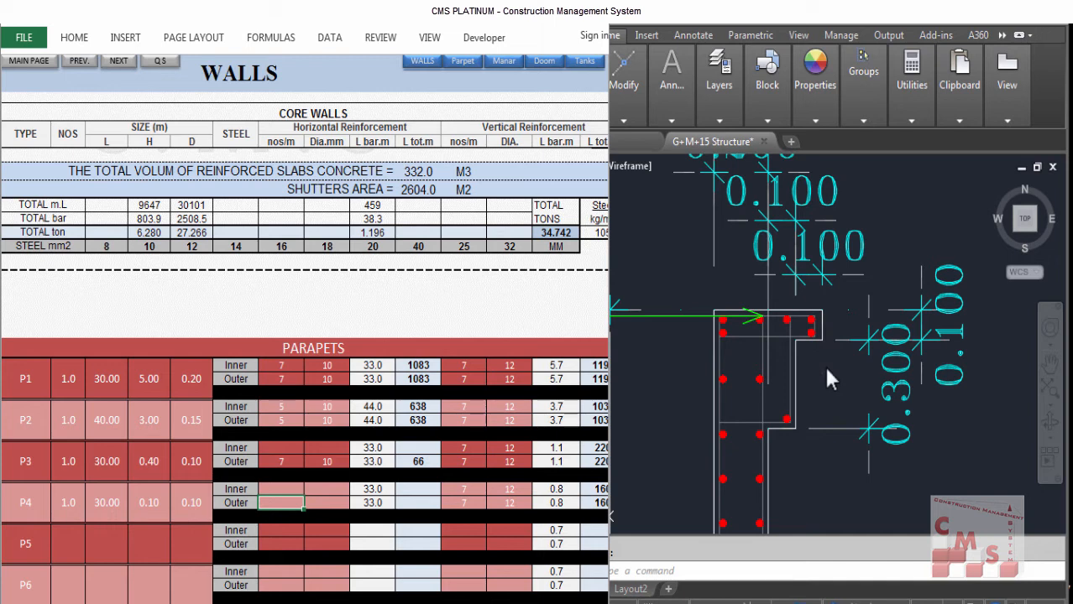
{"action": "type", "text": "20"}
{"action": "key", "text": "Right"}
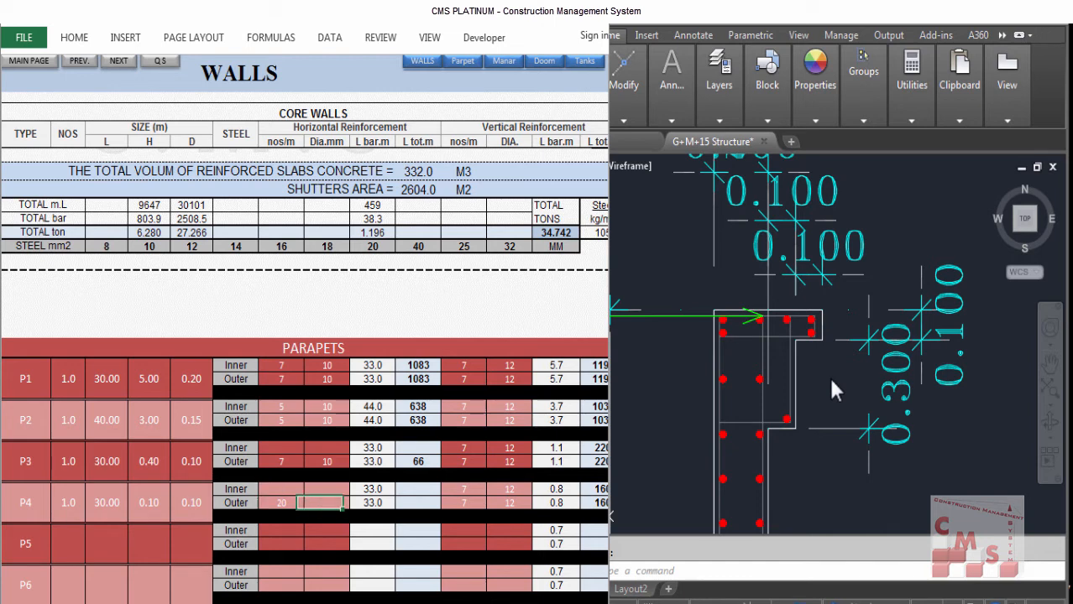
{"action": "type", "text": "10"}
{"action": "key", "text": "Return"}
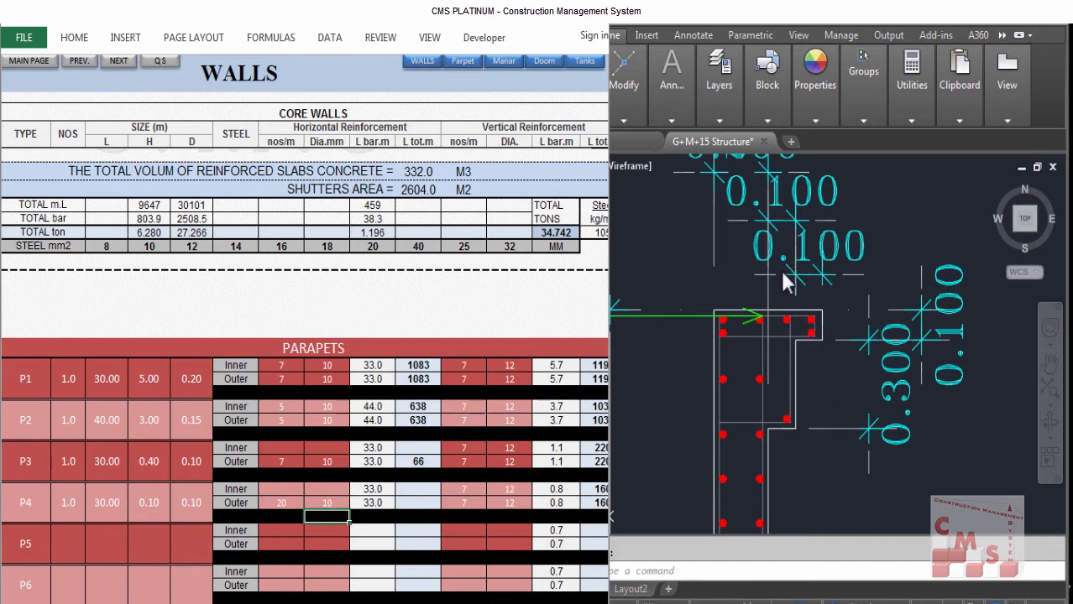
Step: Examine the parapet sections and their heights in the drawing
{"action": "left_click", "coordinate": [692, 273]}
{"action": "scroll", "coordinate": [692, 273], "scroll_direction": "down", "scroll_amount": 6}
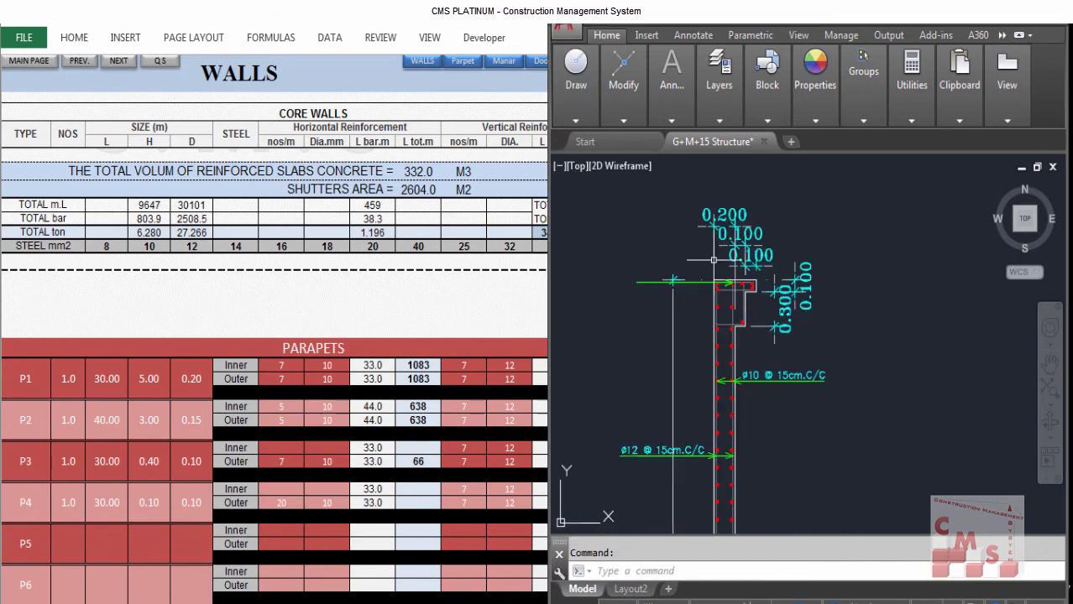
{"action": "scroll", "coordinate": [719, 332], "scroll_direction": "down", "scroll_amount": 5}
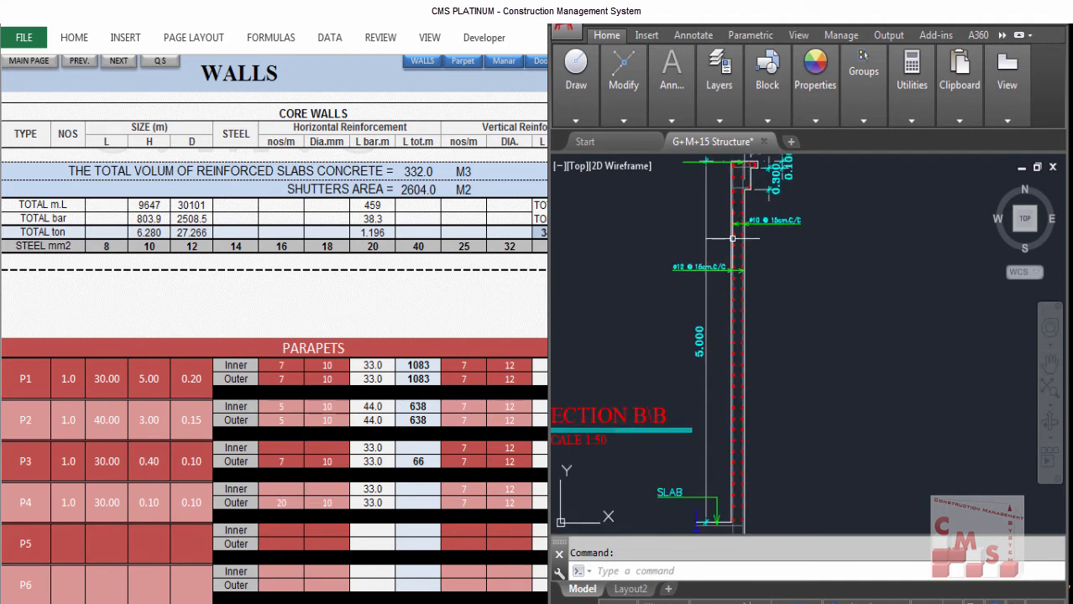
{"action": "scroll", "coordinate": [708, 516], "scroll_direction": "up", "scroll_amount": 5}
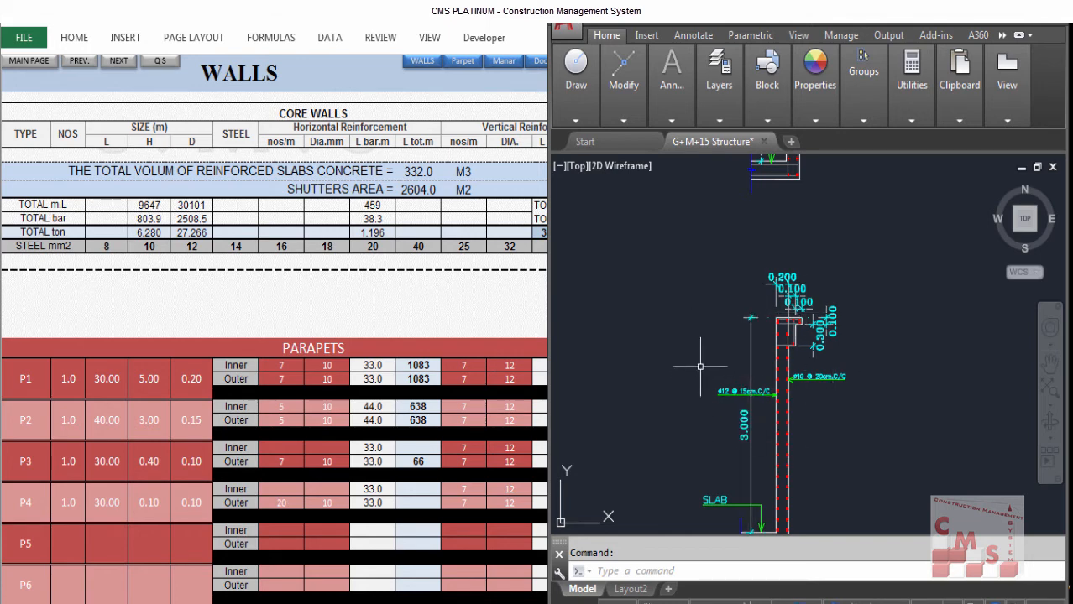
{"action": "left_click", "coordinate": [692, 311]}
{"action": "left_click", "coordinate": [664, 348]}
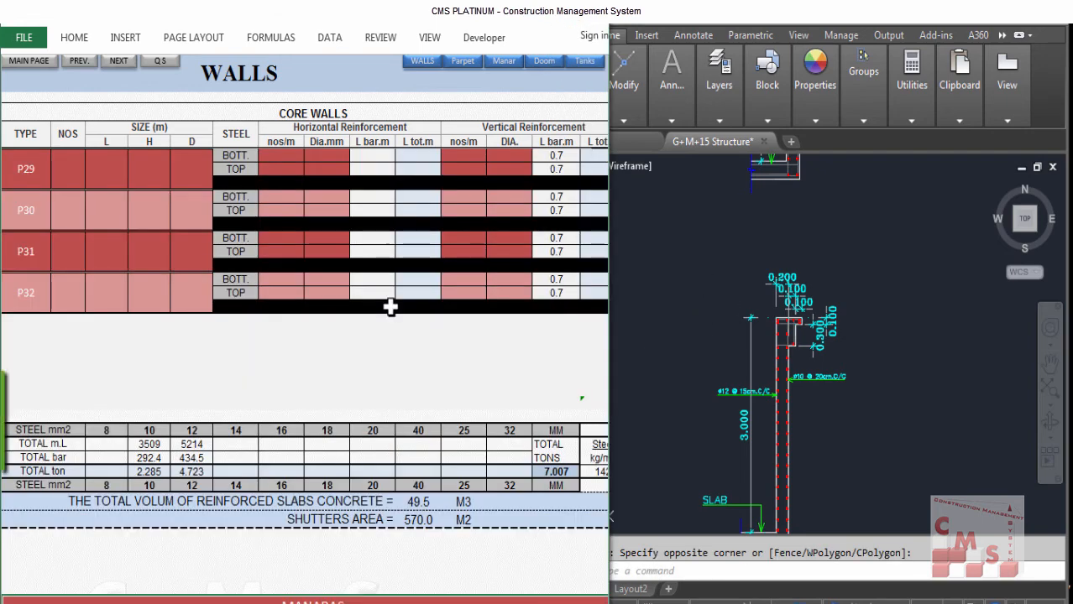
Step: Examine the walls sheet's steel totals, total concrete volume and shutters area cells
{"action": "scroll", "coordinate": [331, 338], "scroll_direction": "down", "scroll_amount": 1}
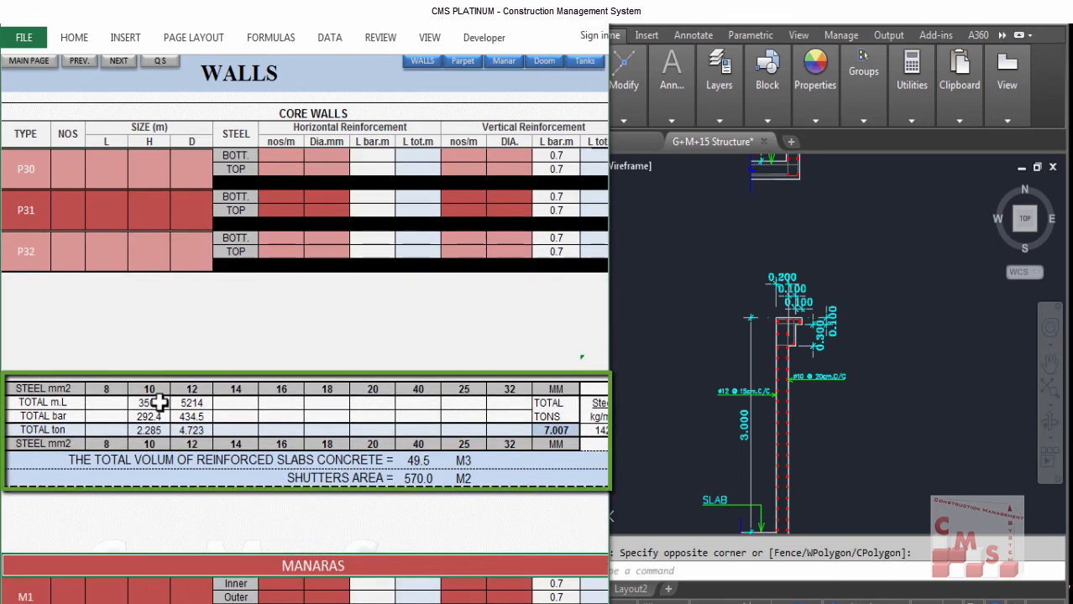
{"action": "left_click", "coordinate": [418, 460]}
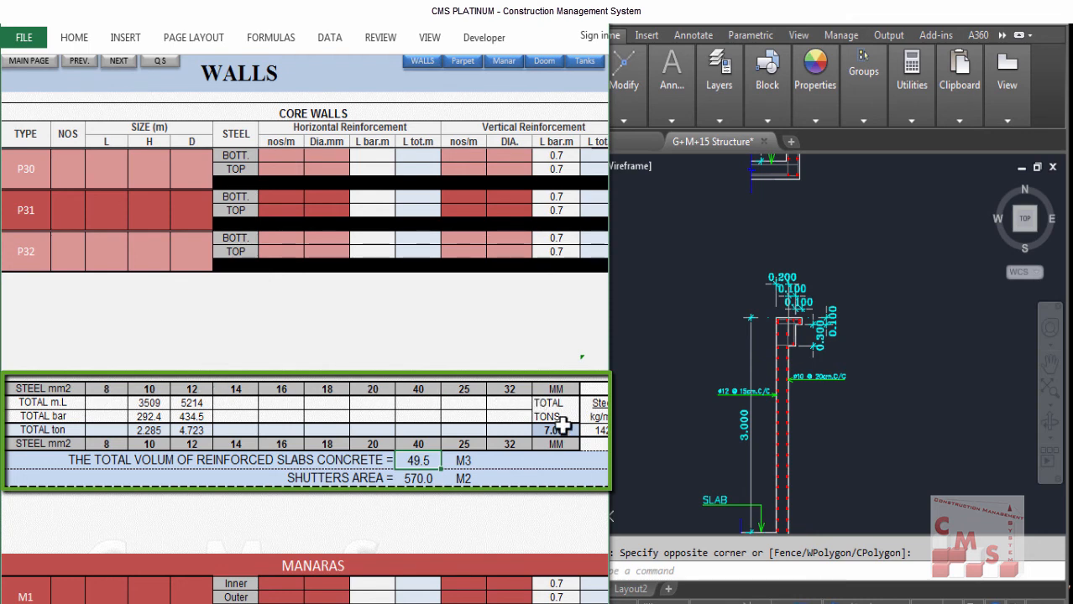
{"action": "left_click", "coordinate": [411, 479]}
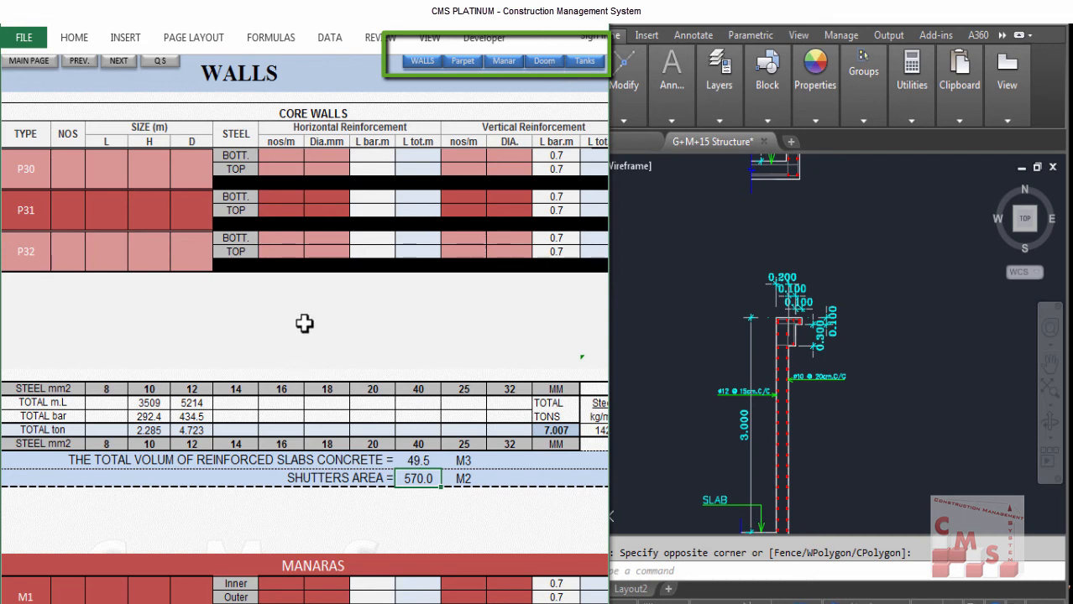
Step: Browse the sheet's Manaras, Dooms & Decore and Tanks sections, then switch to the core wall detail drawing
{"action": "scroll", "coordinate": [304, 323], "scroll_direction": "down", "scroll_amount": 3}
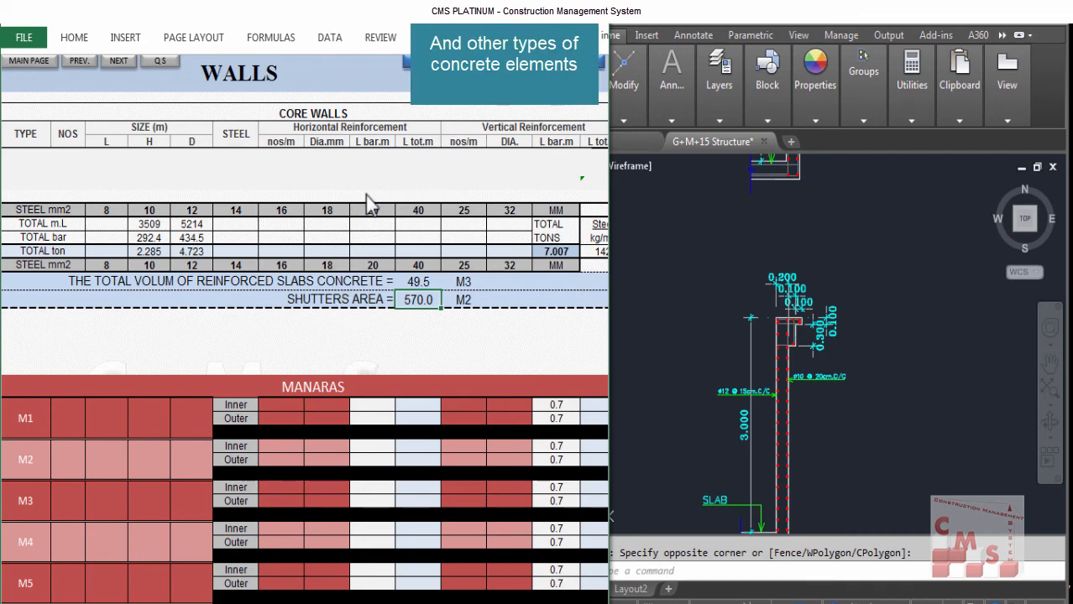
{"action": "scroll", "coordinate": [244, 376], "scroll_direction": "down", "scroll_amount": 9}
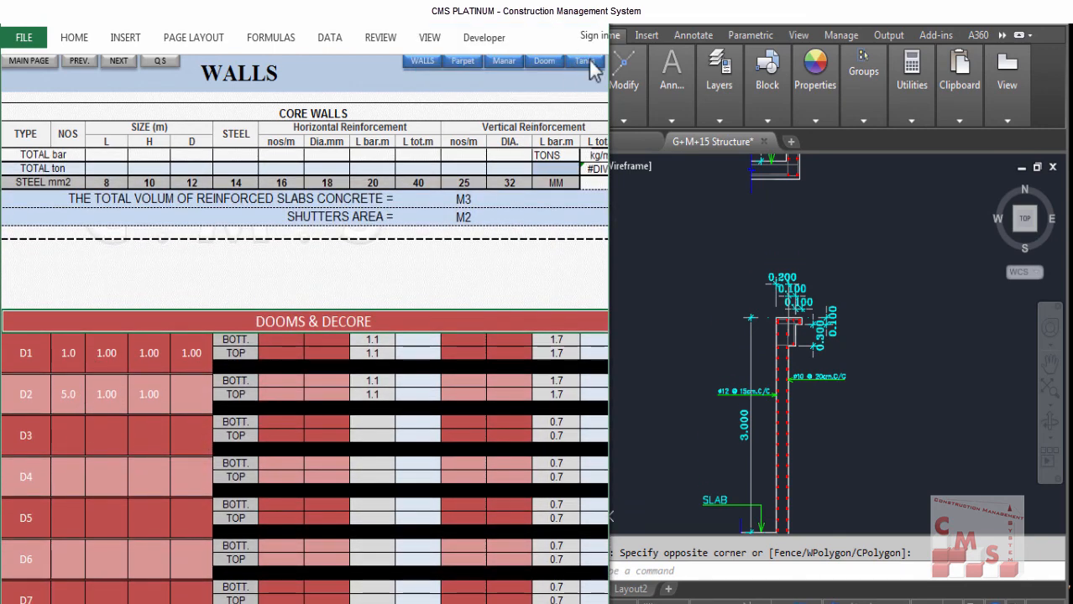
{"action": "scroll", "coordinate": [420, 281], "scroll_direction": "down", "scroll_amount": 8}
{"action": "scroll", "coordinate": [321, 351], "scroll_direction": "down", "scroll_amount": 6}
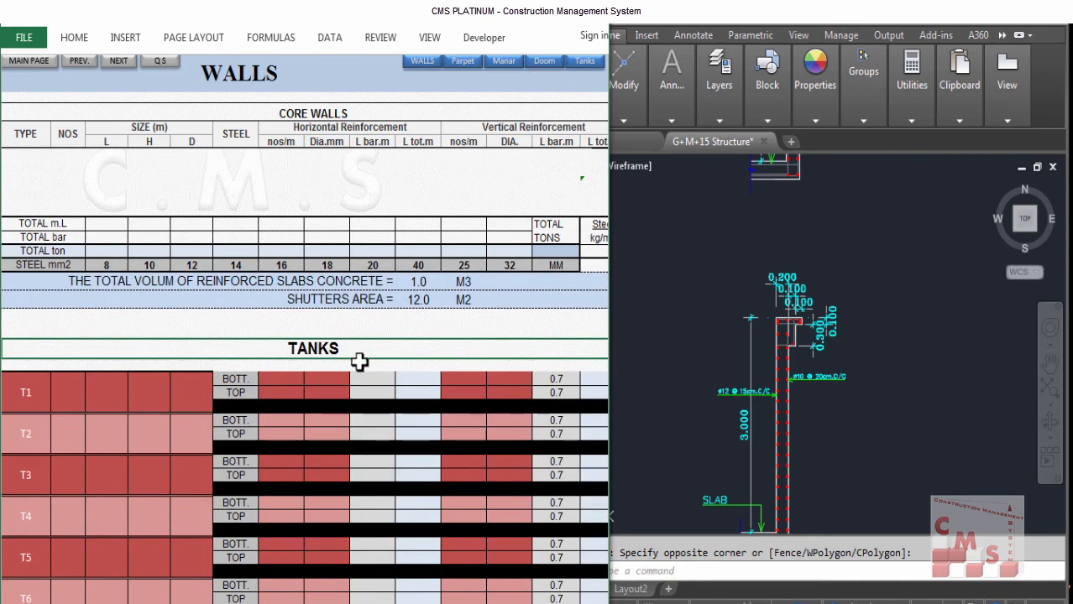
{"action": "left_click", "coordinate": [711, 342]}
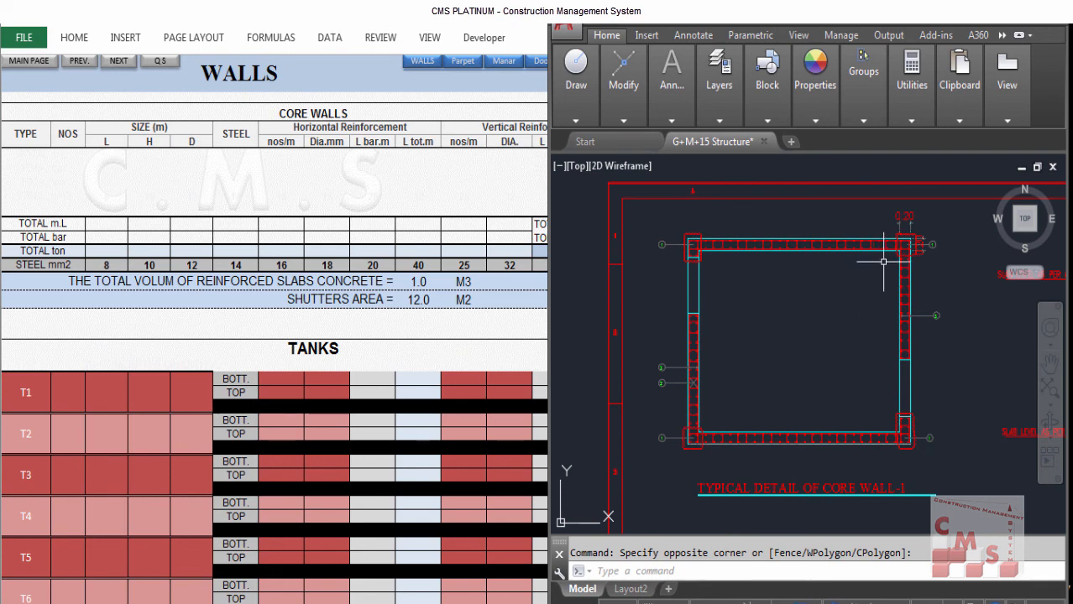